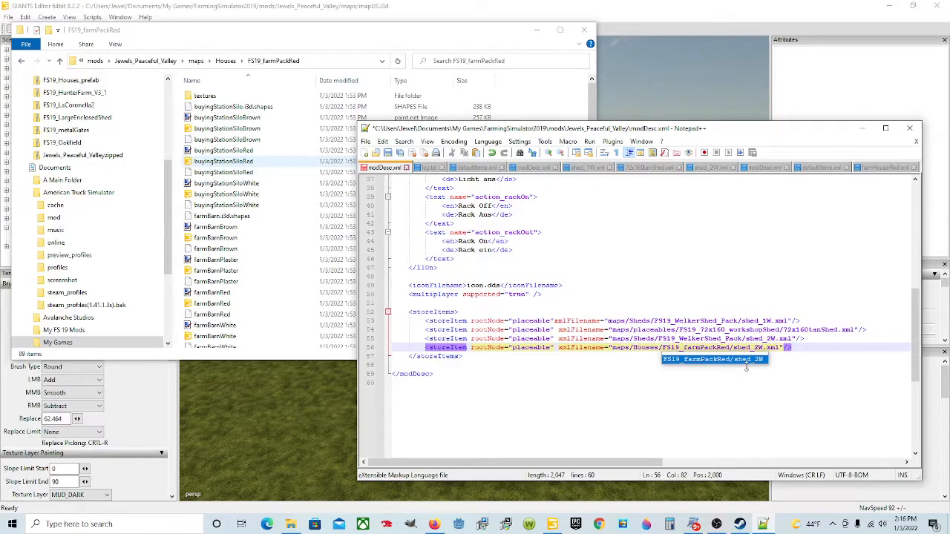
Delete the shed_2W file name from the farmPackRed store item path on line 56, keeping the .xml extension
key("End")
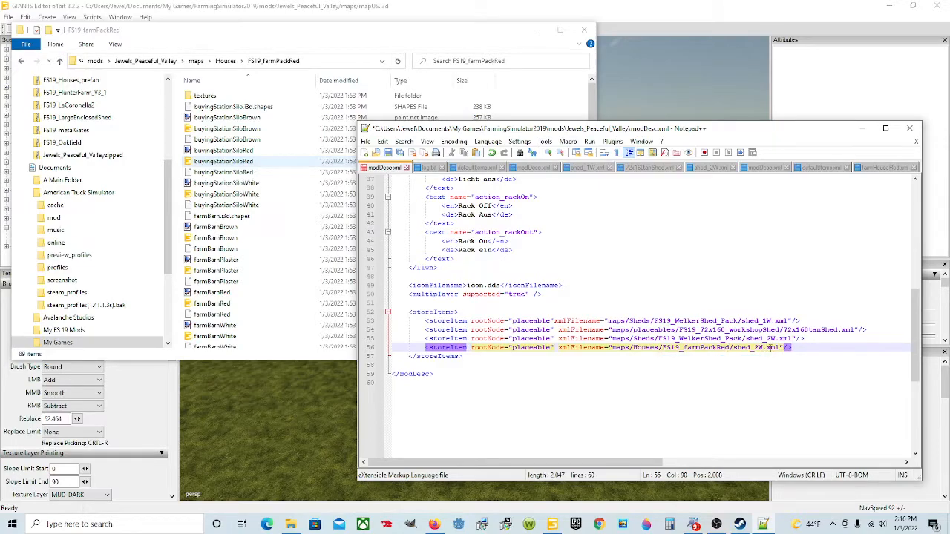
key("BackSpace")
key("BackSpace")
key("BackSpace")
key("BackSpace")
key("BackSpace")
key("BackSpace")
key("BackSpace")
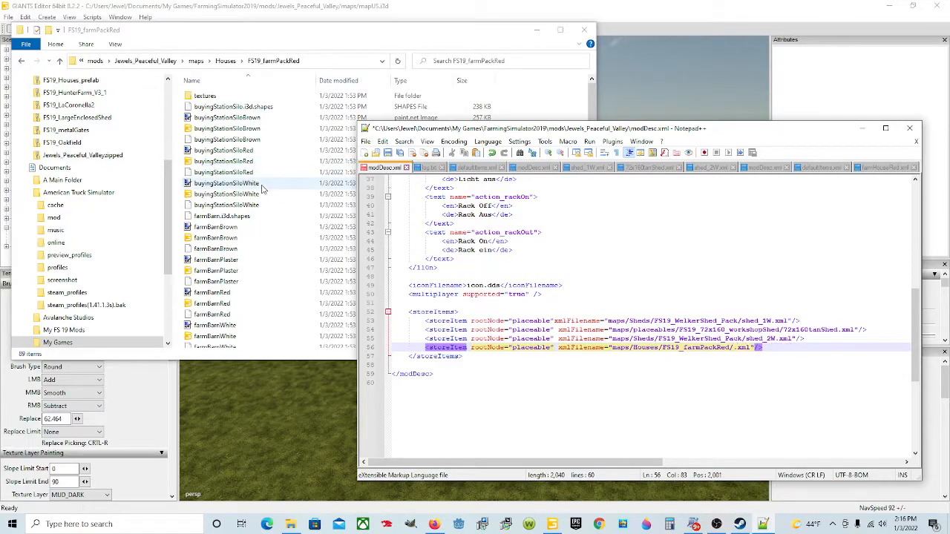
Find the red farmhouse's XML file in the folder, enter farmHouseRed as the store item's file name, and save modDesc.xml
scroll(261, 188, "down", 2)
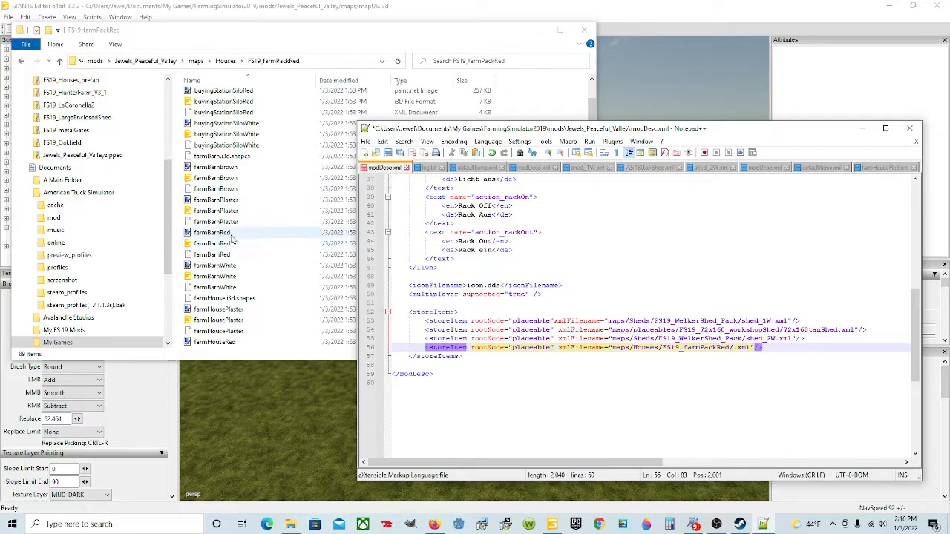
scroll(234, 275, "down", 2)
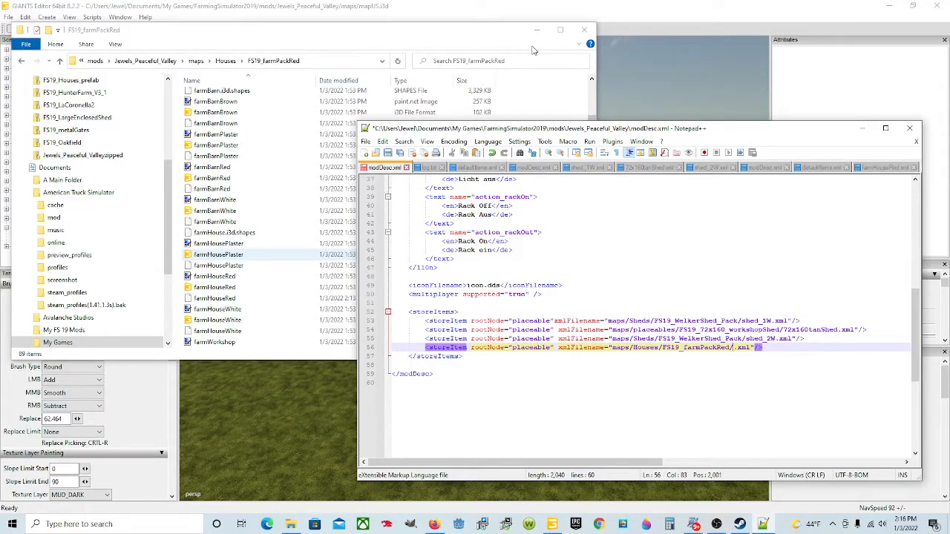
left_click(475, 45)
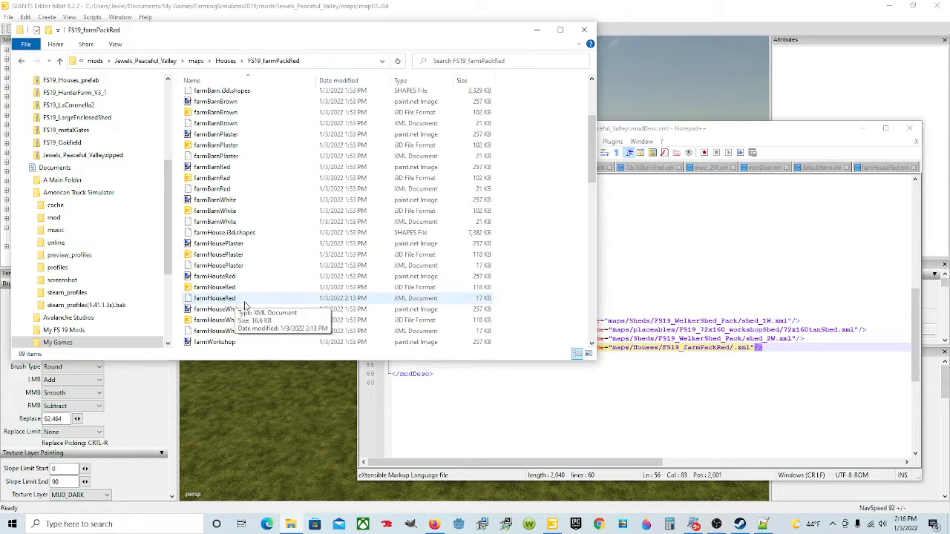
left_click(733, 348)
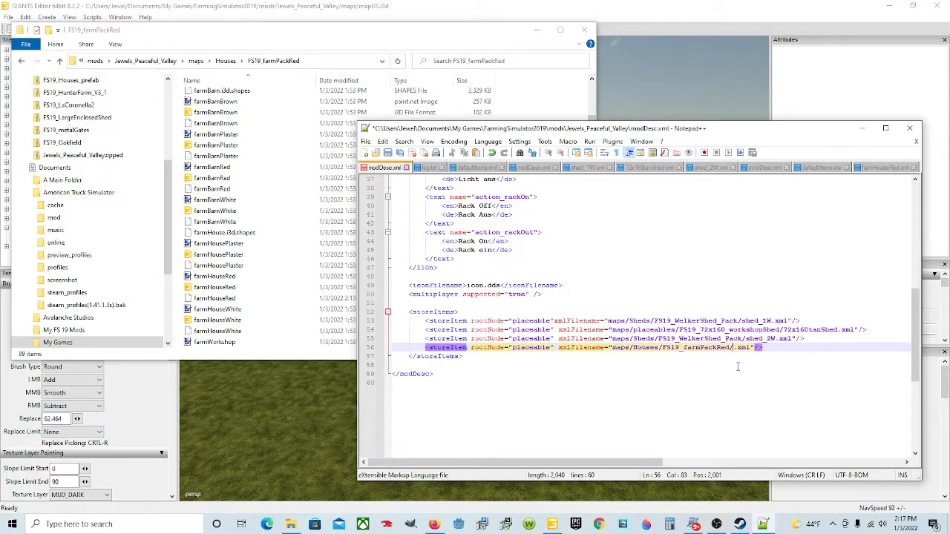
type("farm")
type("House")
type("Red")
left_click(644, 373)
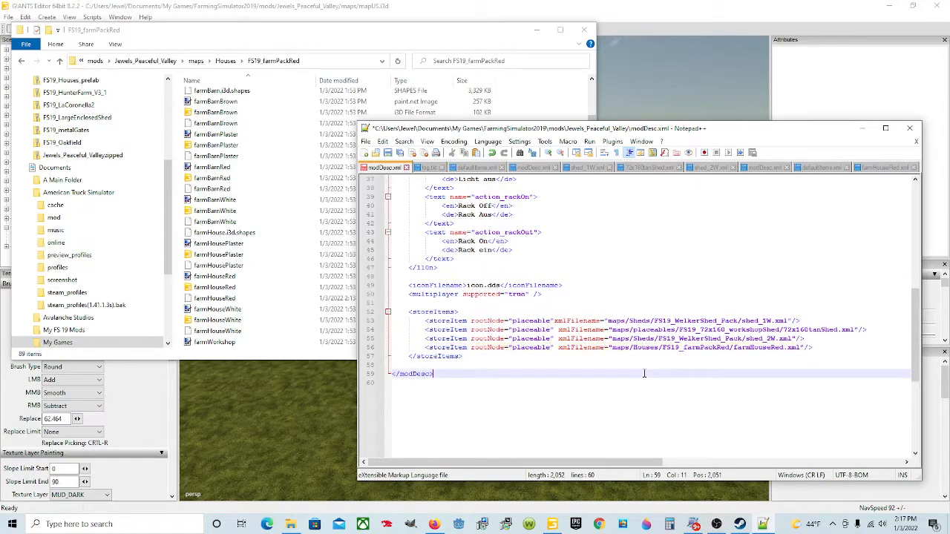
left_click(390, 153)
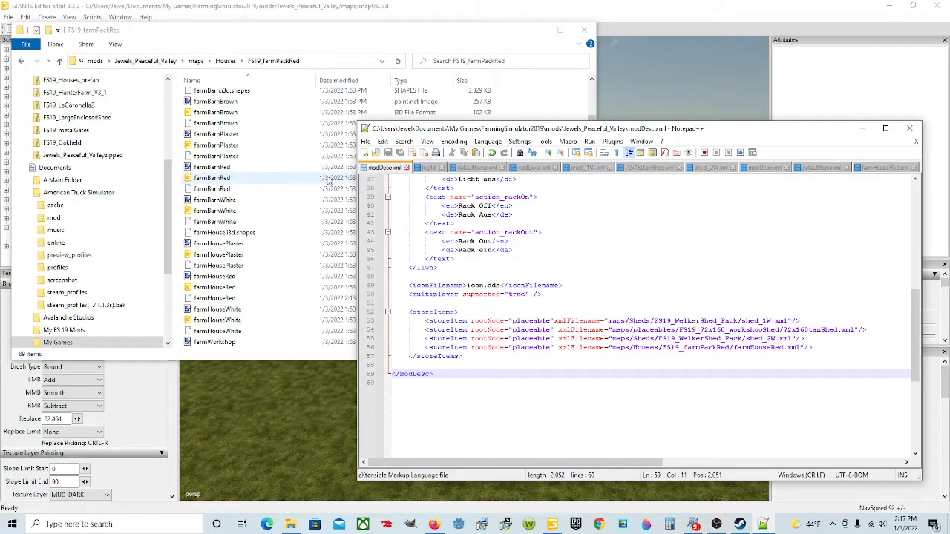
Go to the Jewels_Peaceful_Valley mod folder through Documents, My Games, FarmingSimulator2019 and mods
left_click(145, 61)
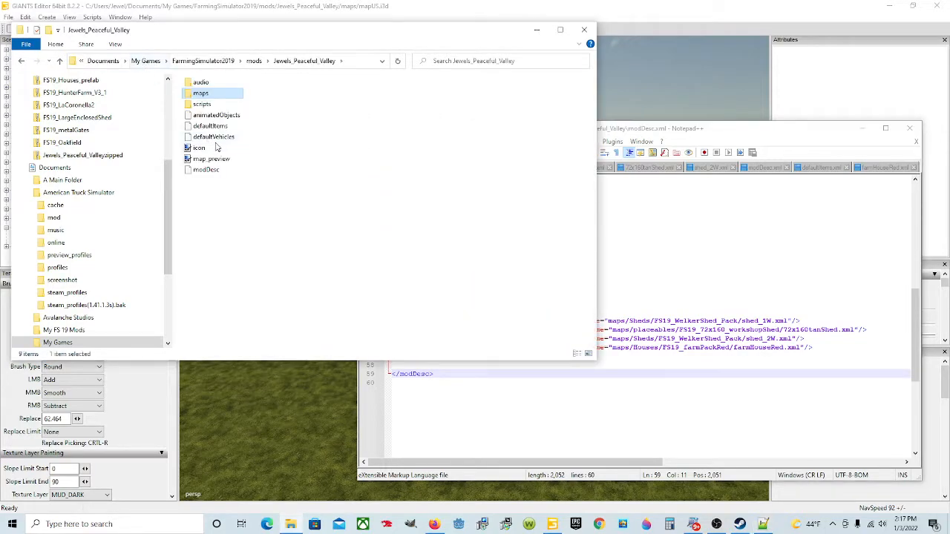
left_click(204, 61)
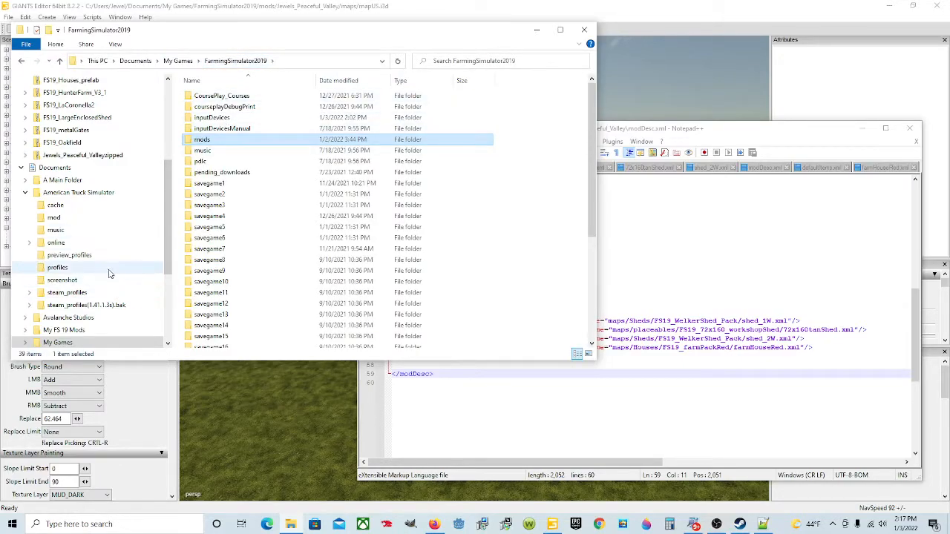
left_click(135, 61)
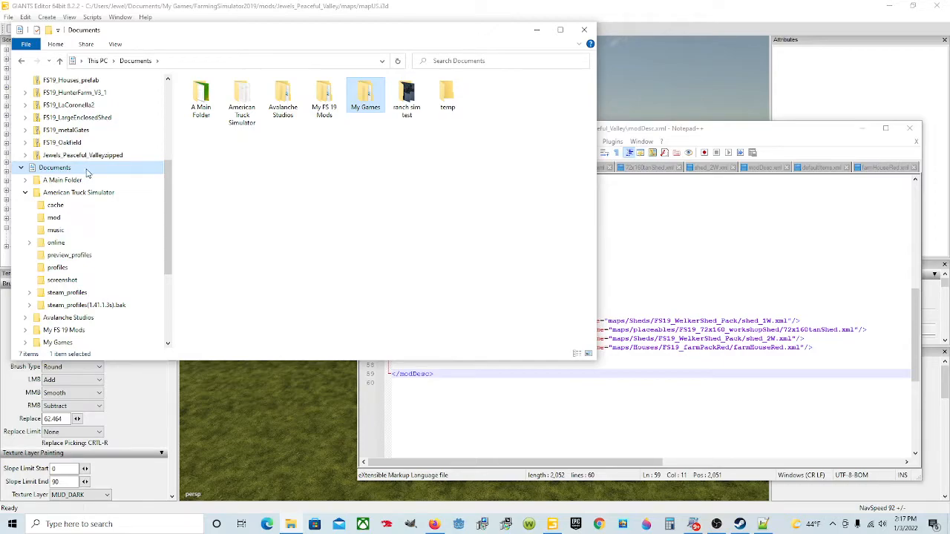
double_click(373, 95)
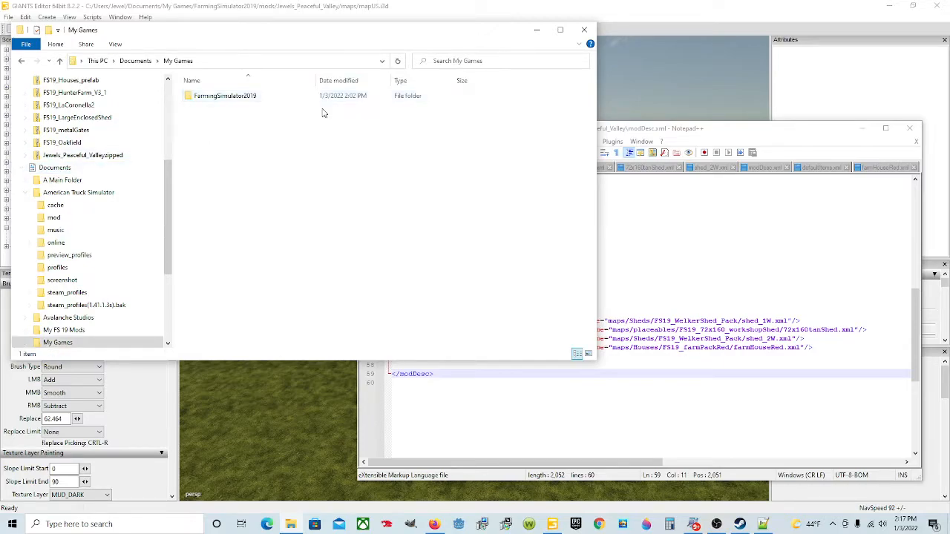
double_click(263, 104)
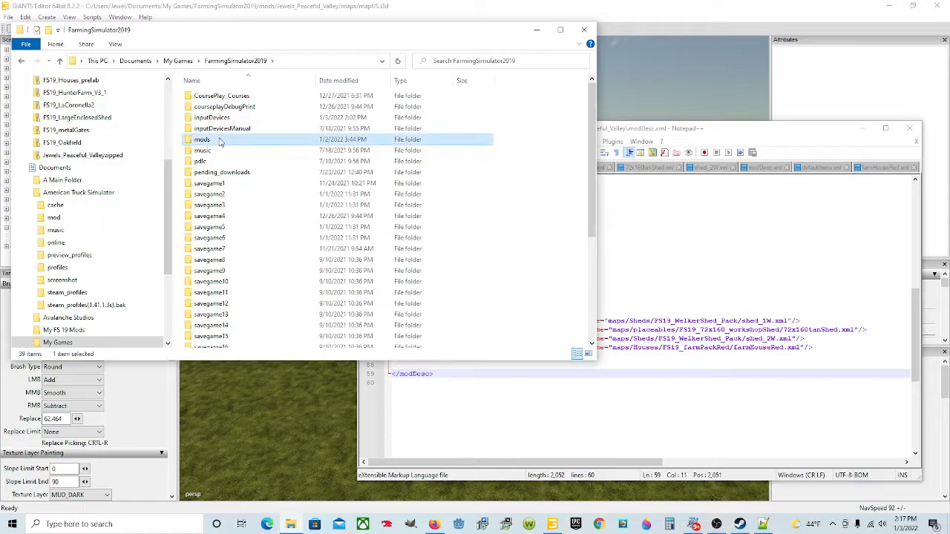
double_click(220, 141)
double_click(233, 97)
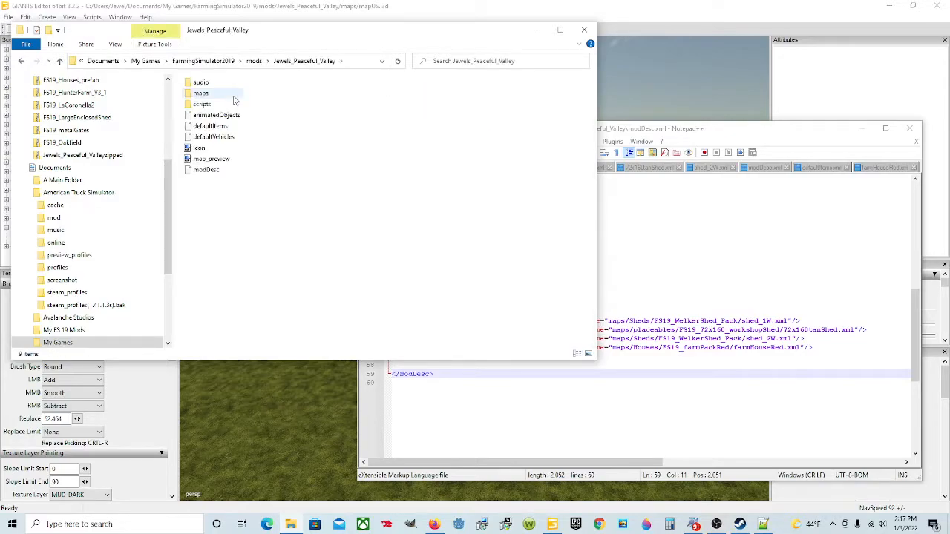
Open the mod's defaultItems file for editing in Notepad++
left_click(208, 126)
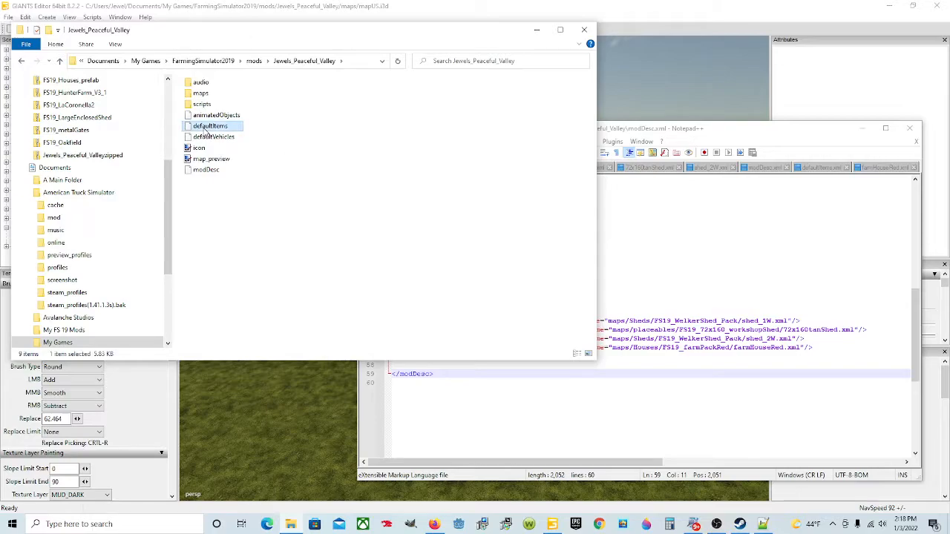
right_click(207, 128)
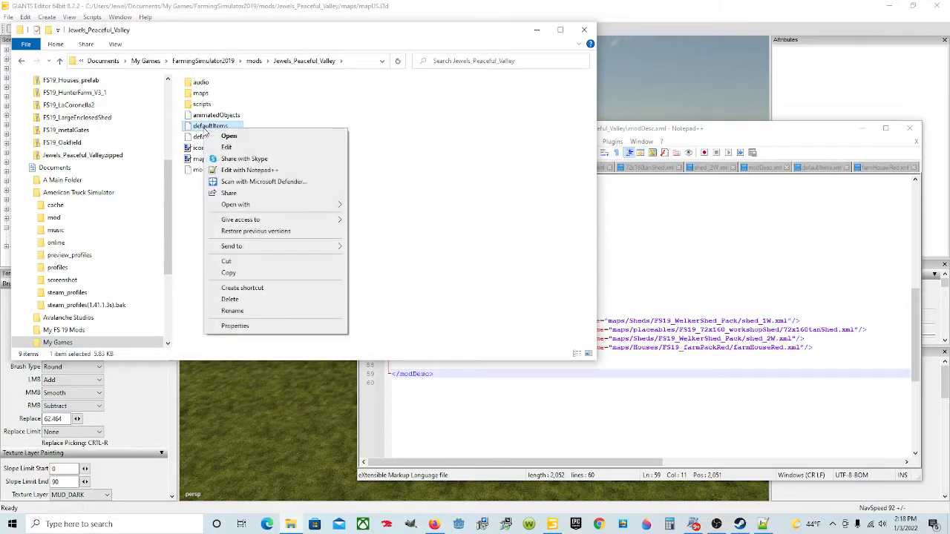
left_click(250, 171)
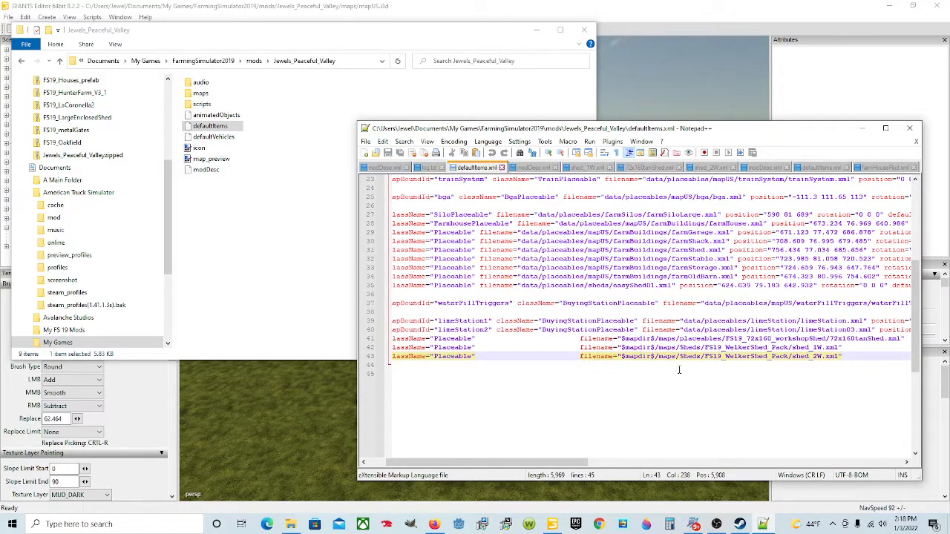
Examine the placeable item entries at the end of defaultItems.xml, including their file names, positions and rotations
left_click_drag(553, 462, 541, 463)
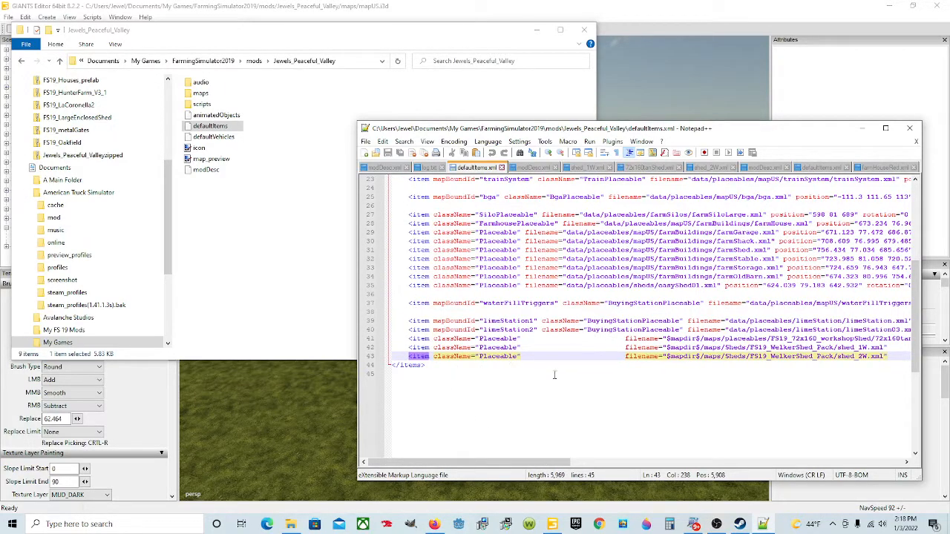
left_click_drag(529, 458, 611, 459)
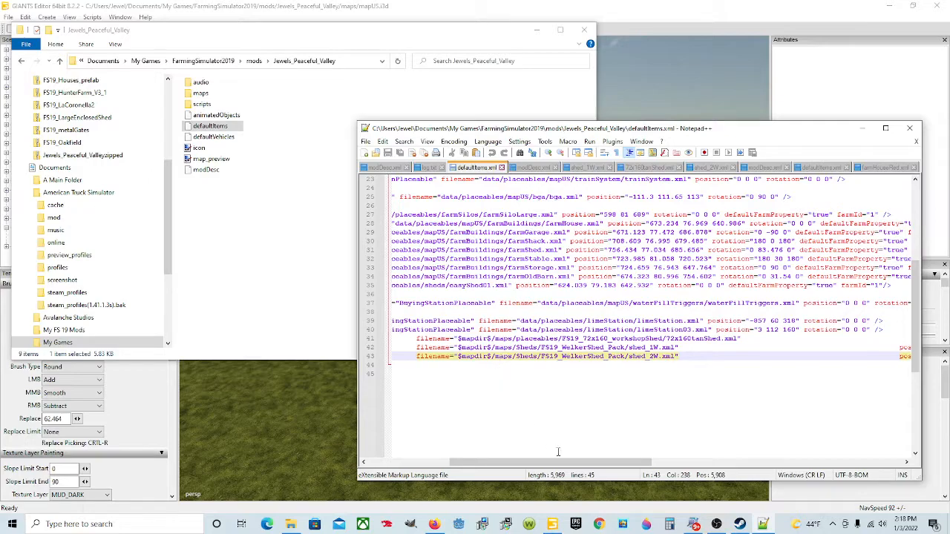
left_click_drag(561, 461, 627, 398)
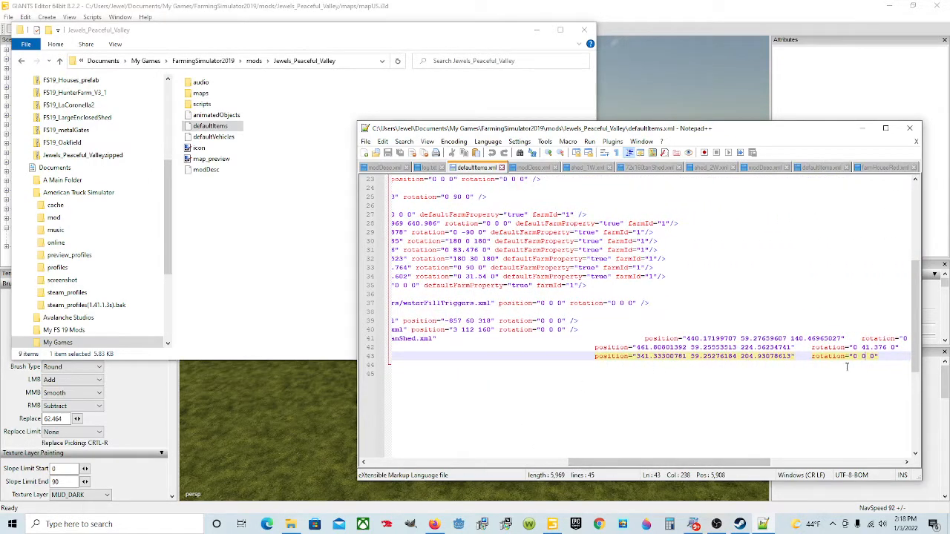
left_click_drag(678, 454, 455, 454)
left_click(406, 356)
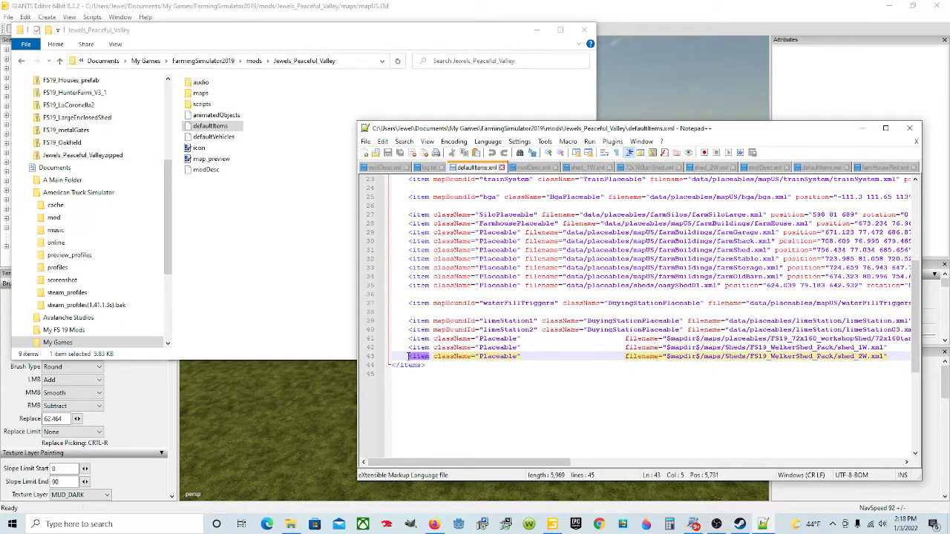
left_click_drag(405, 356, 625, 357)
left_click(578, 389)
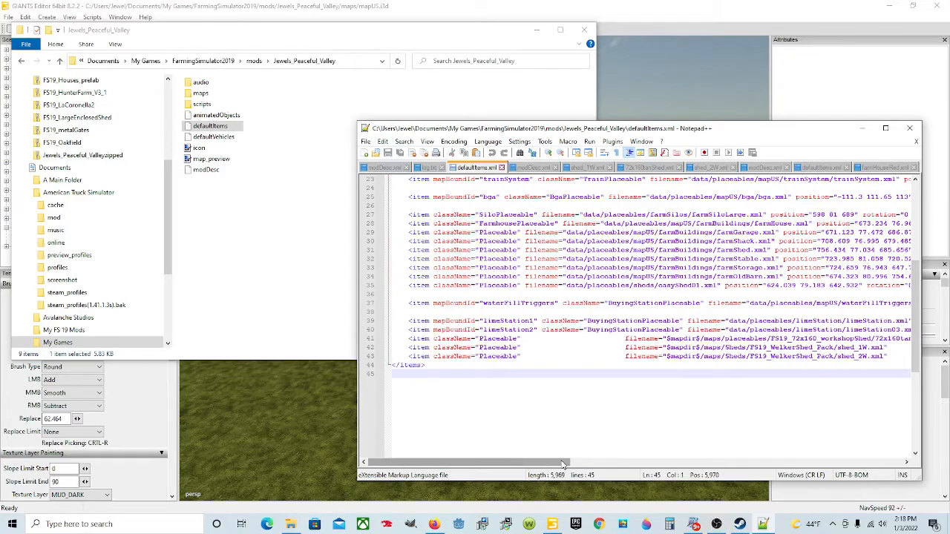
Copy the entire shed_2W placeable item entry on line 43, from its closing bracket back to the line start
left_click_drag(562, 464, 897, 464)
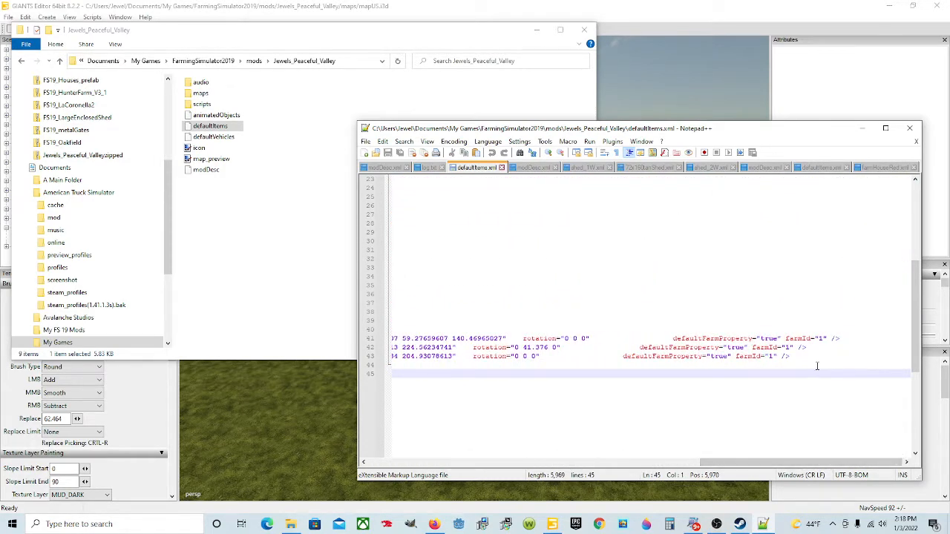
left_click(792, 357)
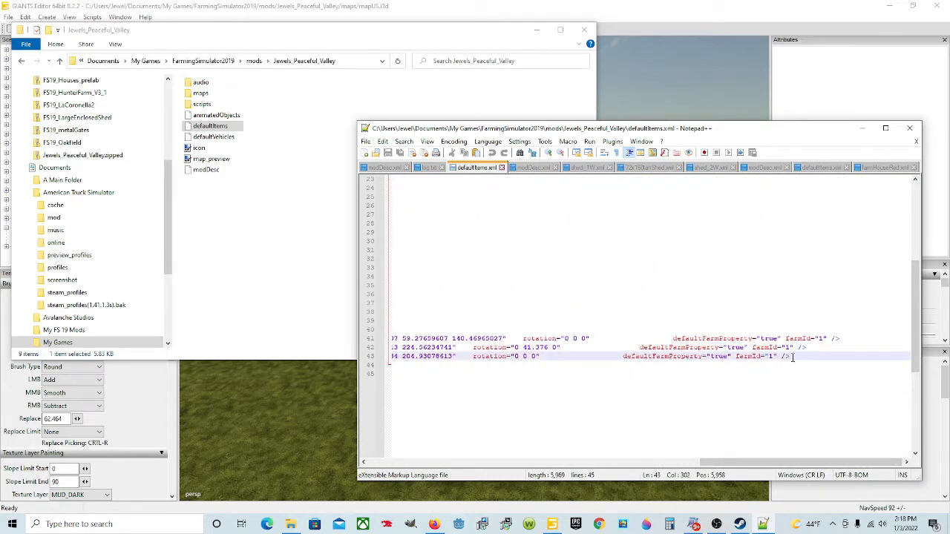
key("Left")
left_click_drag(792, 357, 343, 357)
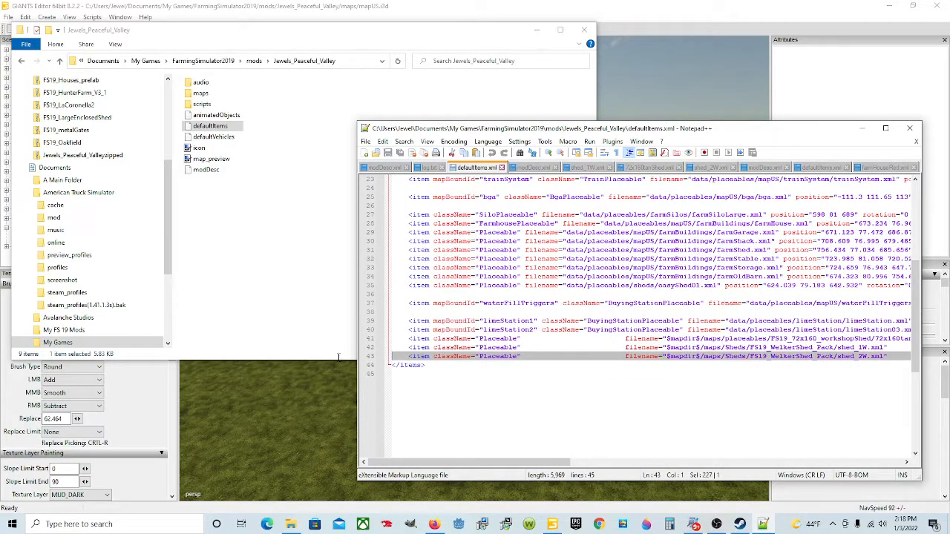
right_click(507, 357)
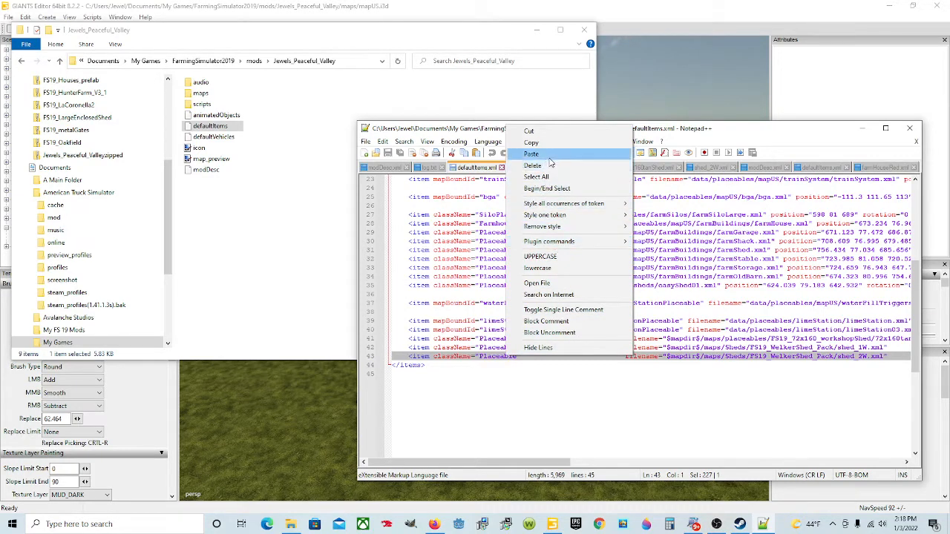
left_click(551, 143)
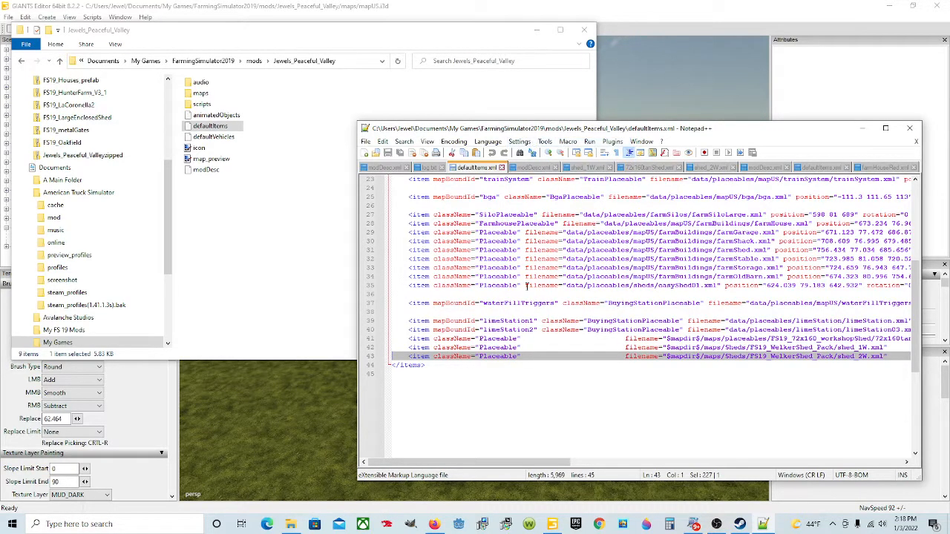
Add a new line below the shed_2W entry and paste the copied item there, before the closing items tag
left_click(463, 365)
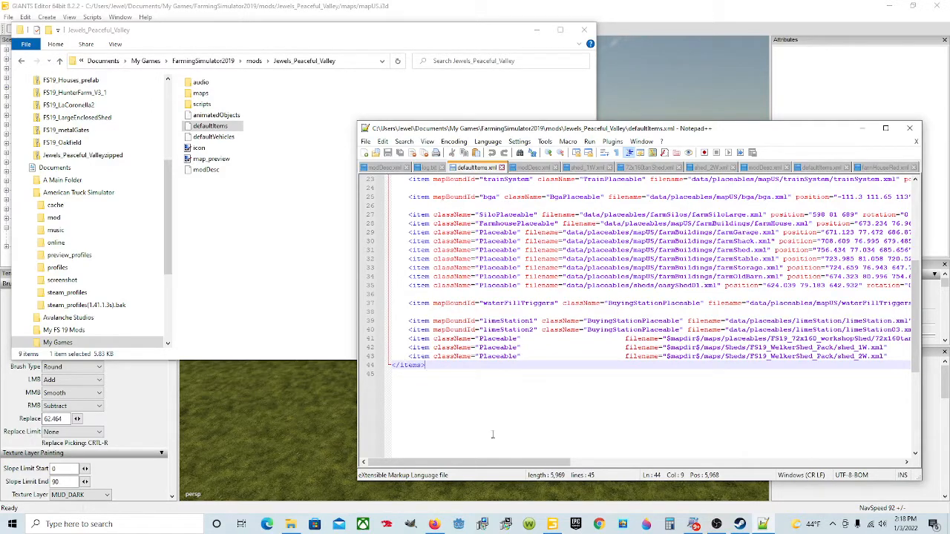
left_click_drag(478, 462, 824, 451)
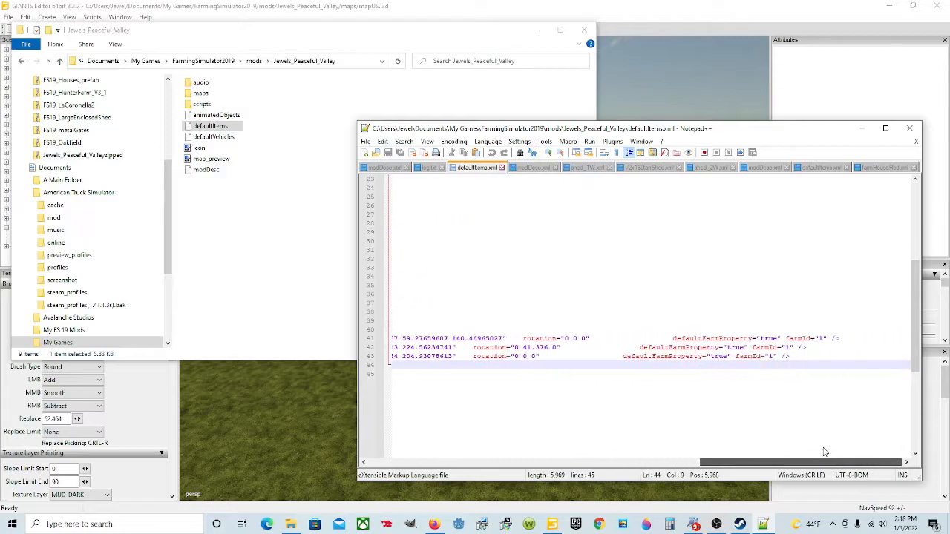
left_click(797, 357)
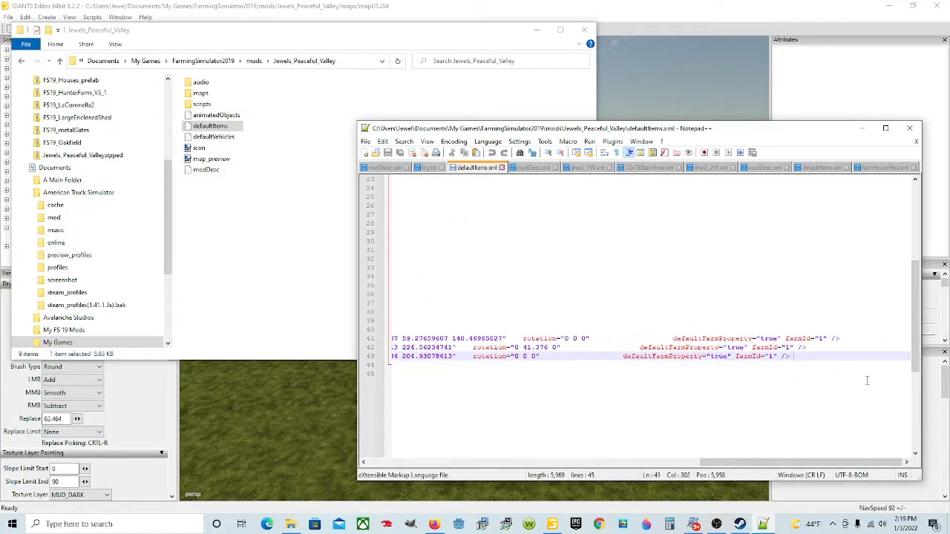
key("Return")
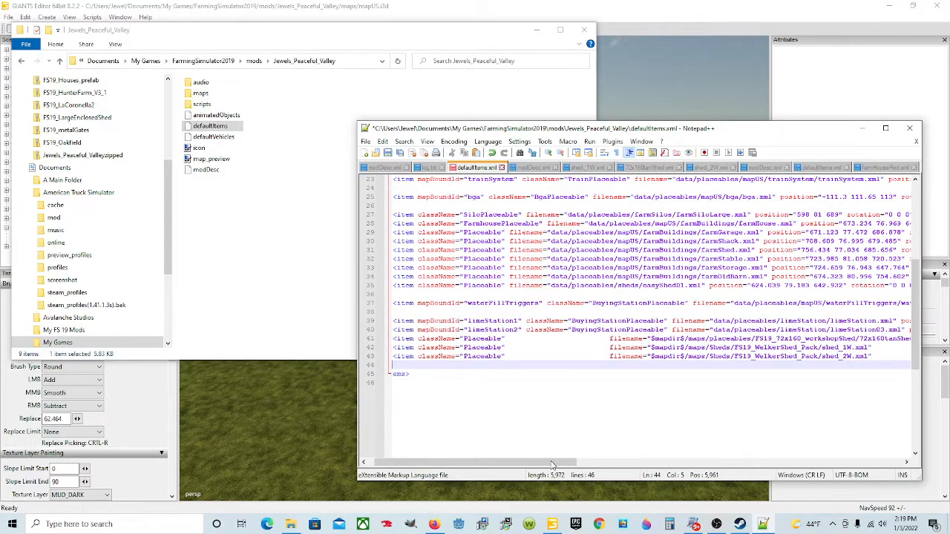
left_click_drag(553, 466, 542, 465)
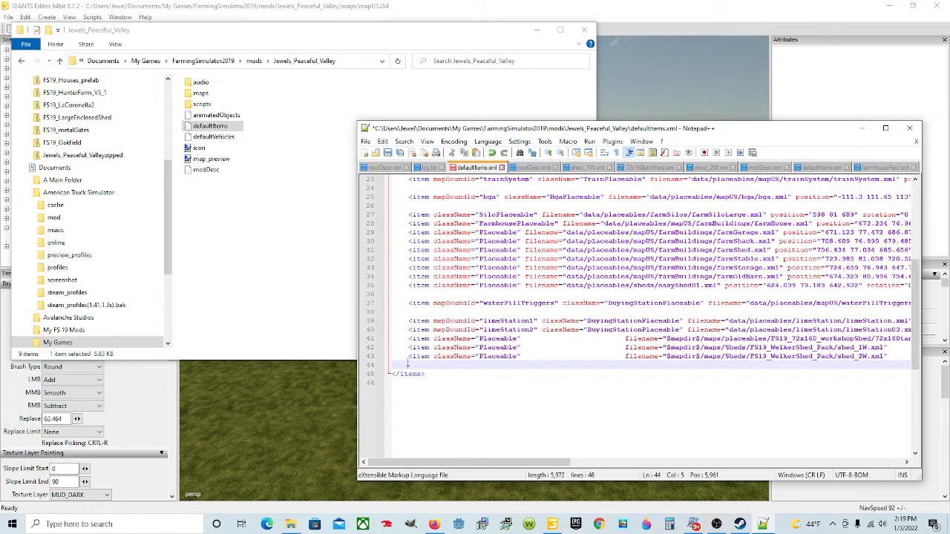
right_click(408, 364)
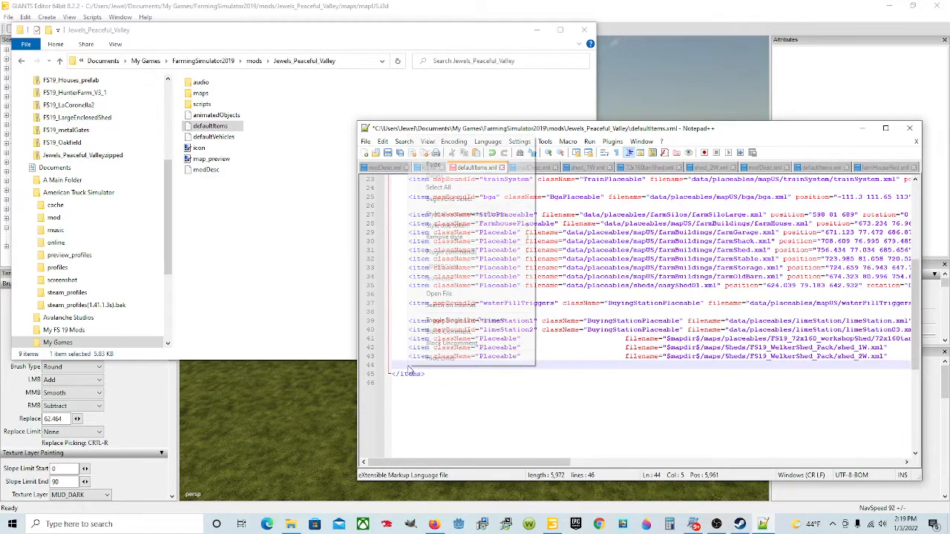
left_click(433, 164)
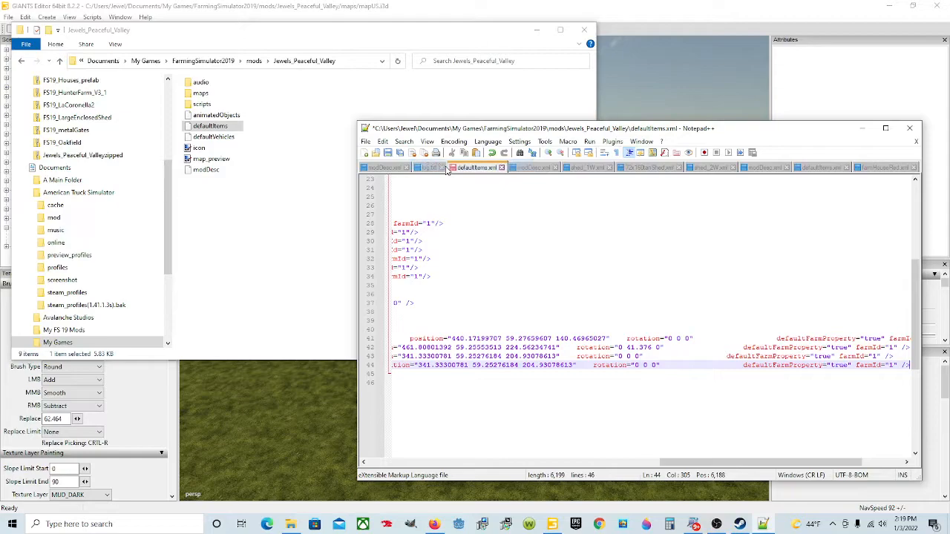
left_click_drag(697, 463, 397, 465)
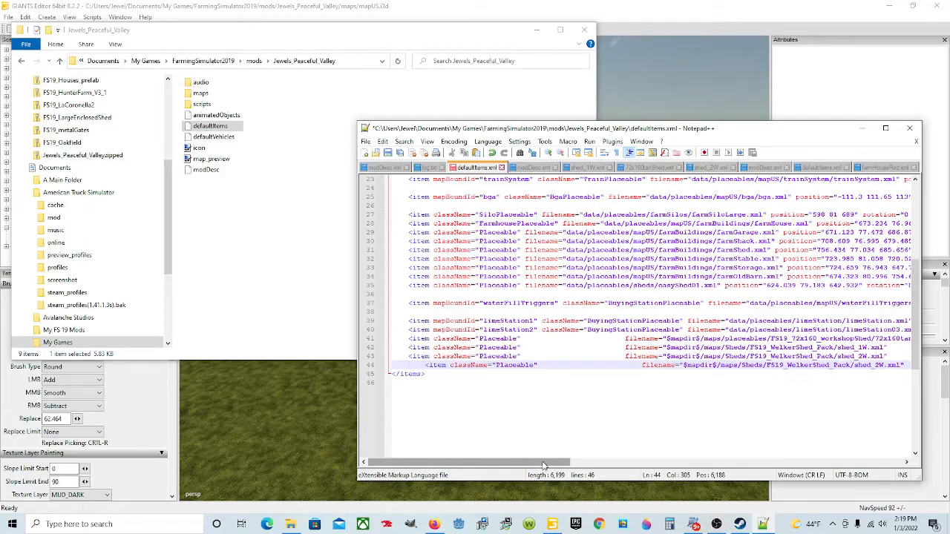
Align the indentation of the pasted shed_2W item on line 44 with the item entries above it
left_click_drag(543, 463, 545, 464)
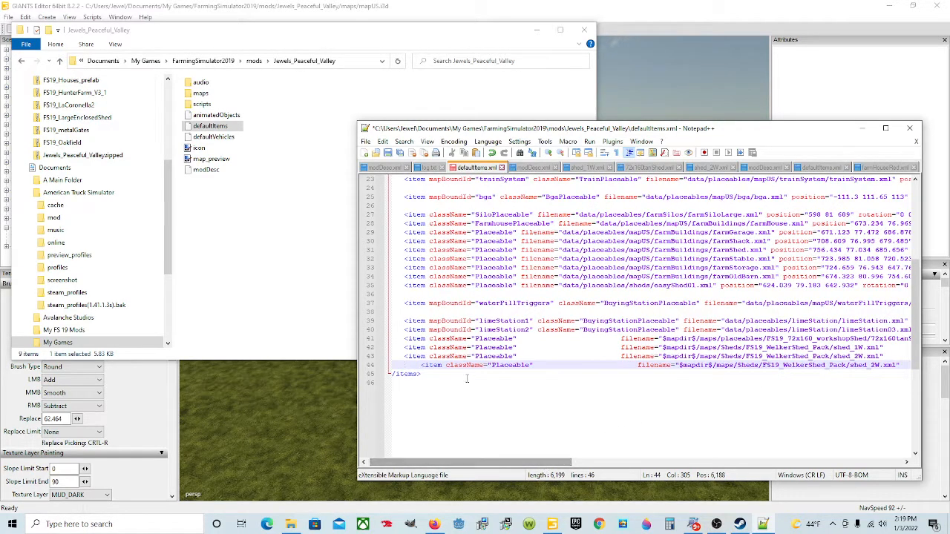
left_click(421, 365)
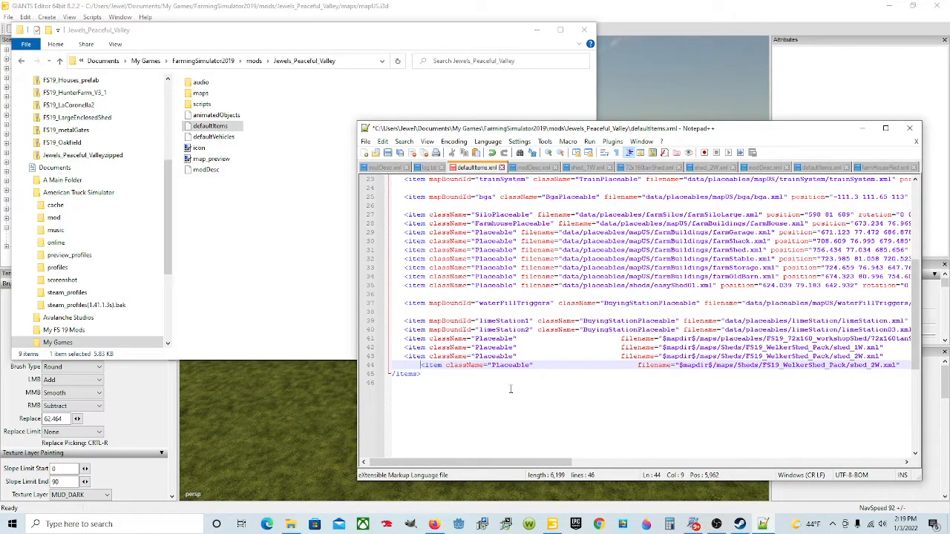
key("BackSpace")
key("BackSpace")
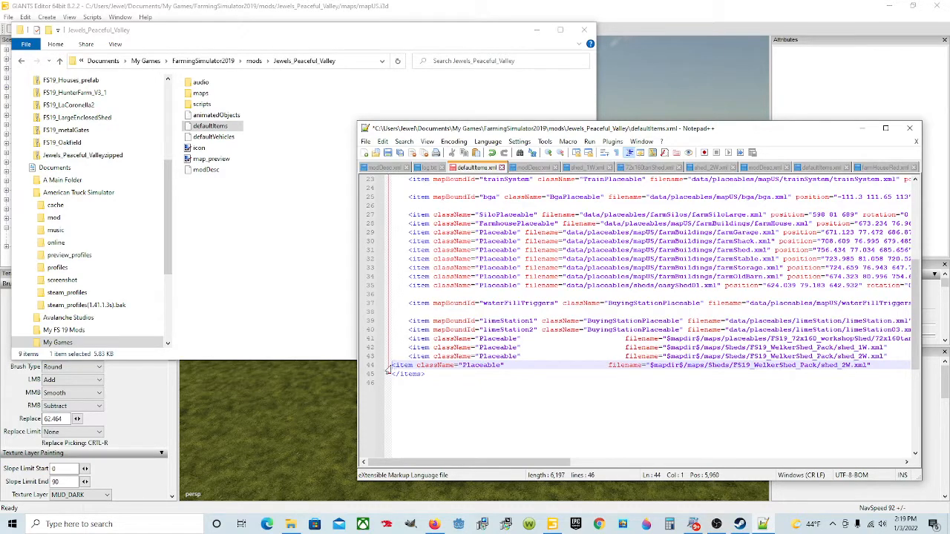
key("Tab")
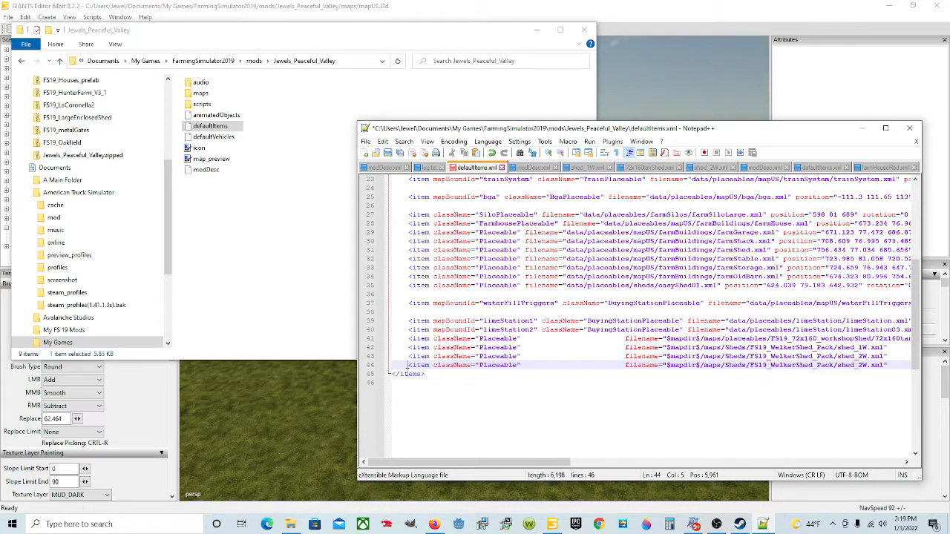
key("Tab")
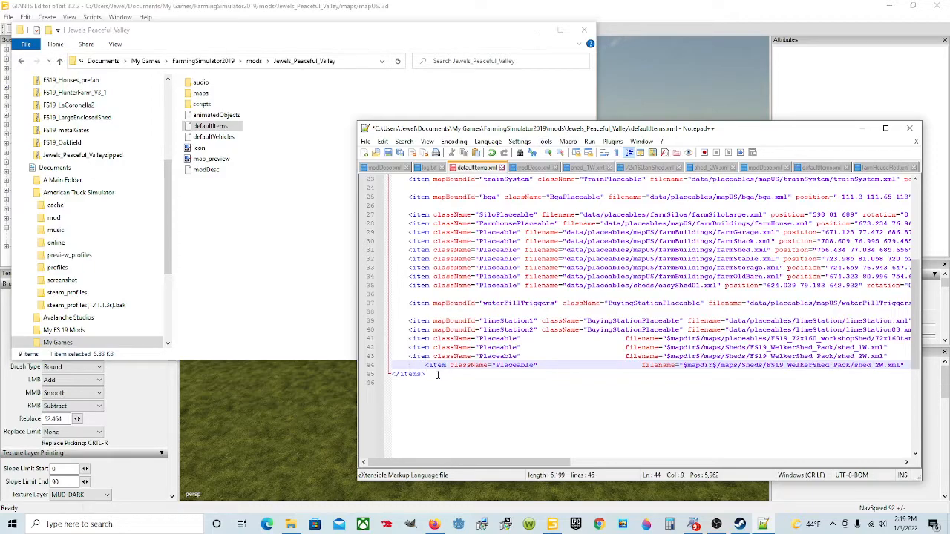
key("BackSpace")
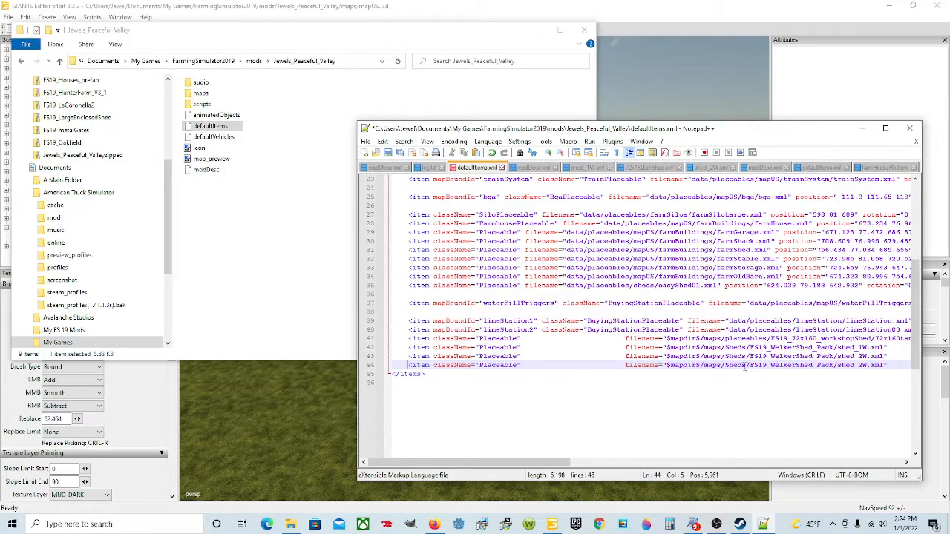
Delete the Sheds folder name from the filename path of the item on line 44
left_click(760, 365)
key("BackSpace")
key("BackSpace")
key("BackSpace")
key("BackSpace")
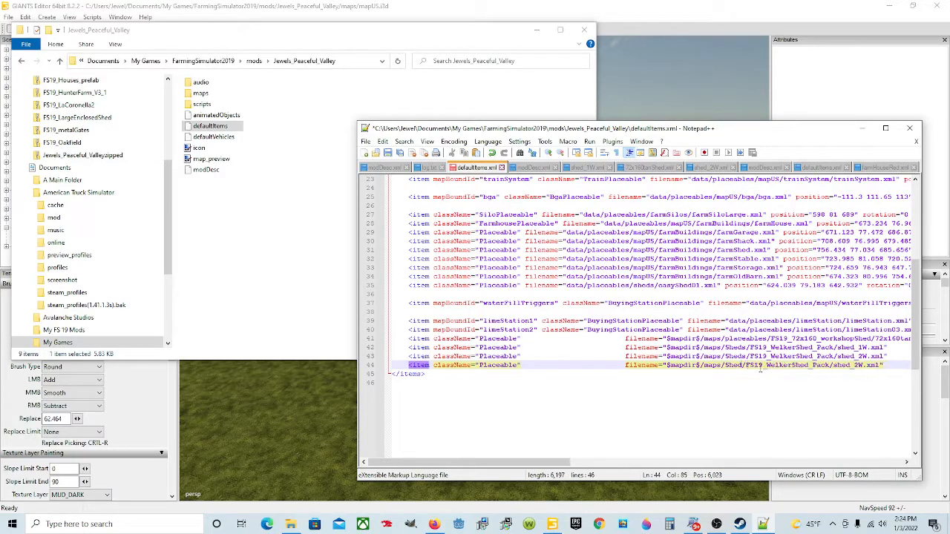
key("BackSpace")
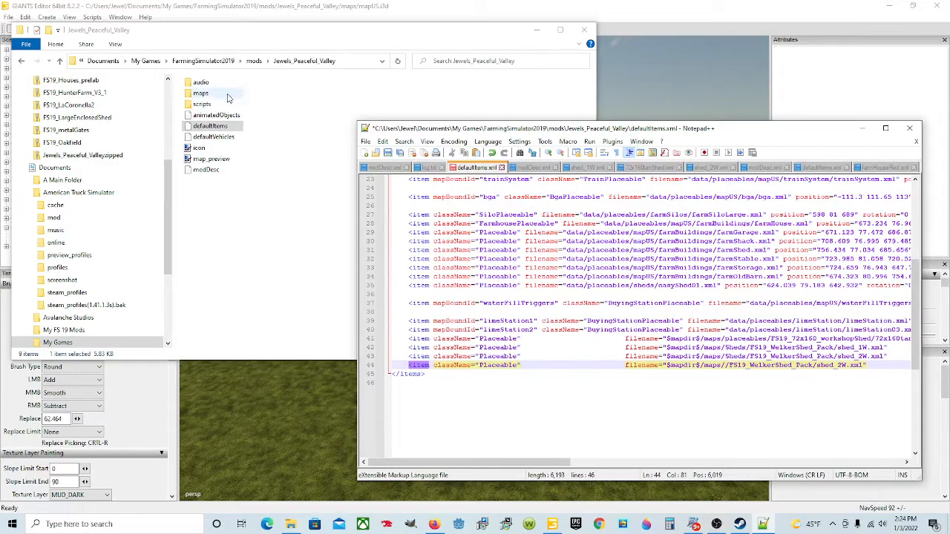
In File Explorer, browse the mod's maps folder to Houses, FS19_farmPackRed and locate the farmHouseRed XML document
double_click(201, 94)
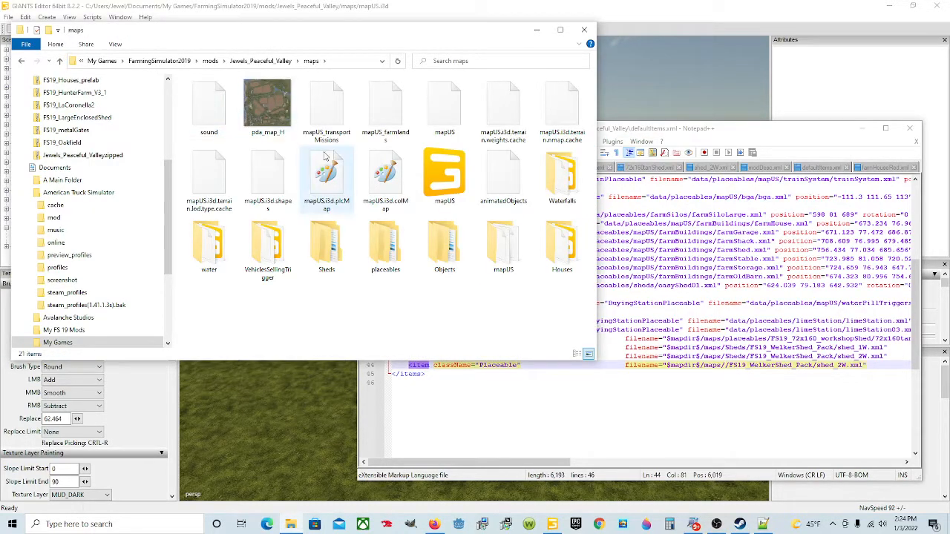
double_click(541, 242)
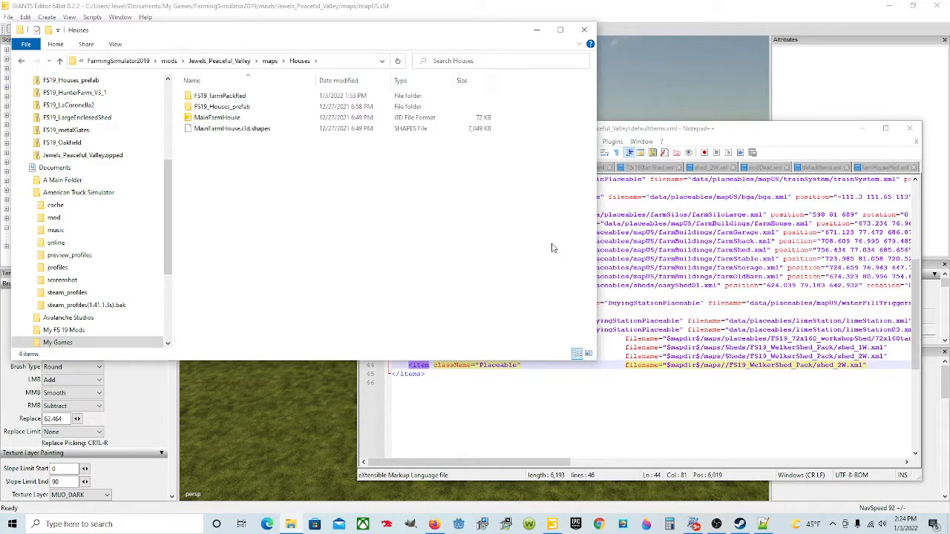
double_click(236, 96)
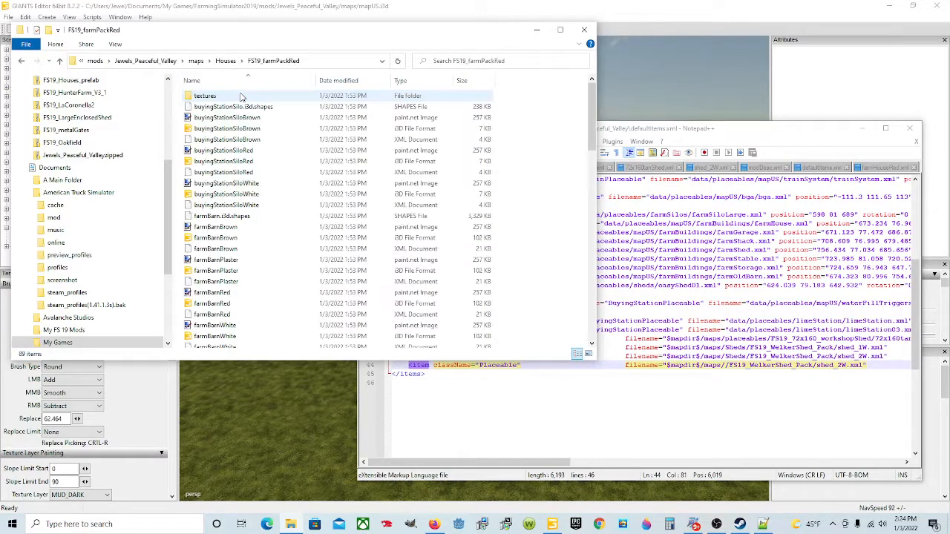
scroll(252, 312, "down", 3)
left_click(248, 332)
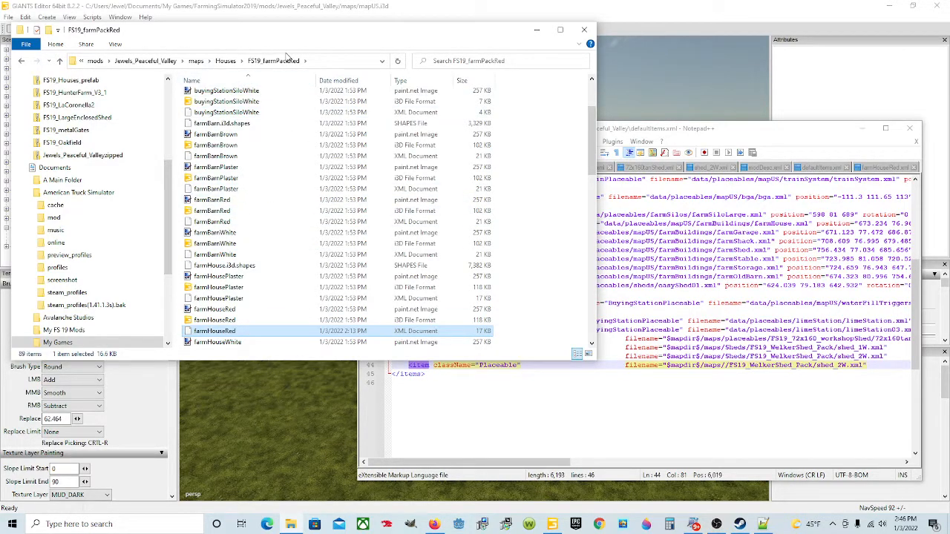
Back in Notepad++, enter Houses as the folder after $mapdir$/maps/ in line 44's filename path
left_click(708, 384)
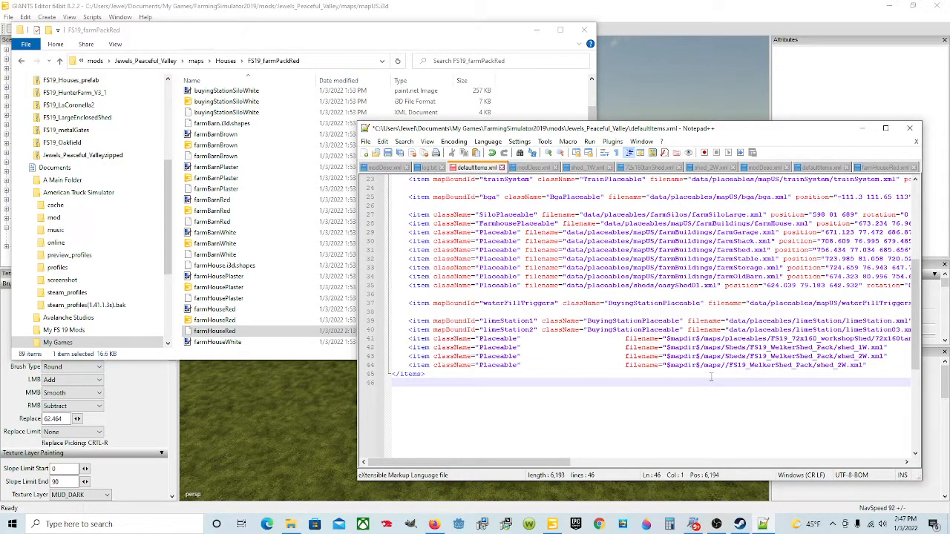
left_click(725, 365)
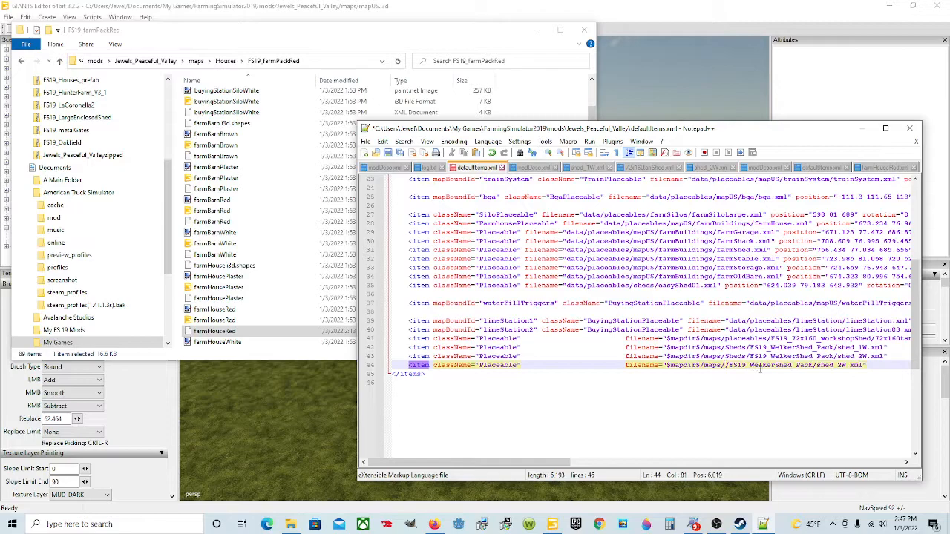
type("Hou")
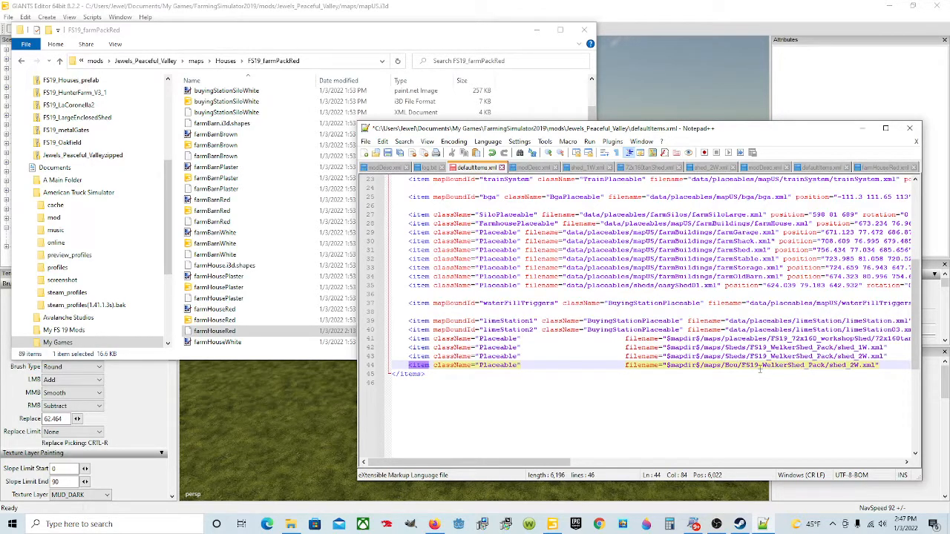
type("ses")
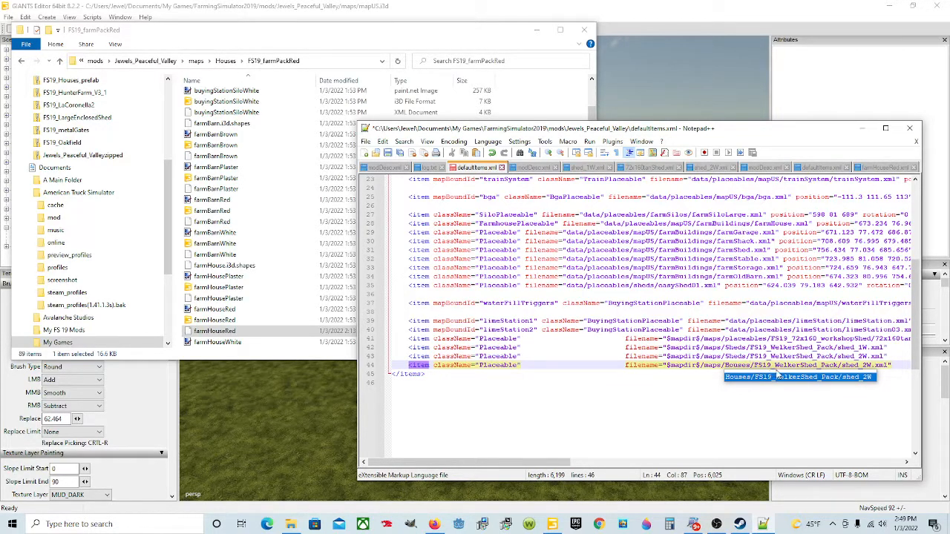
Replace the FS19_WelkerShed_Pack folder in line 44's filename path with FS19_farmPackRed
left_click(776, 367)
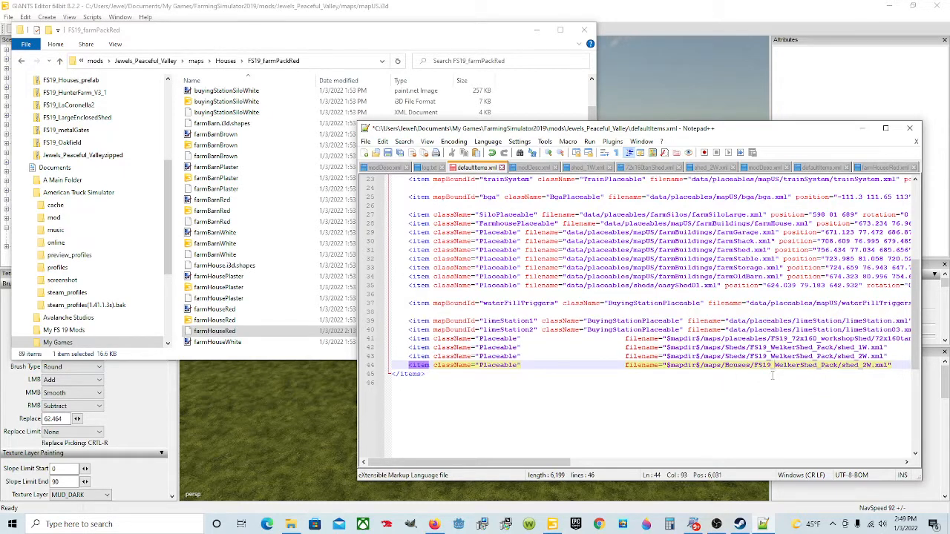
left_click(846, 367)
key("BackSpace")
key("BackSpace")
key("BackSpace")
key("BackSpace")
key("BackSpace")
key("BackSpace")
key("BackSpace")
key("BackSpace")
key("BackSpace")
key("BackSpace")
key("BackSpace")
key("BackSpace")
key("BackSpace")
key("BackSpace")
key("BackSpace")
type("F")
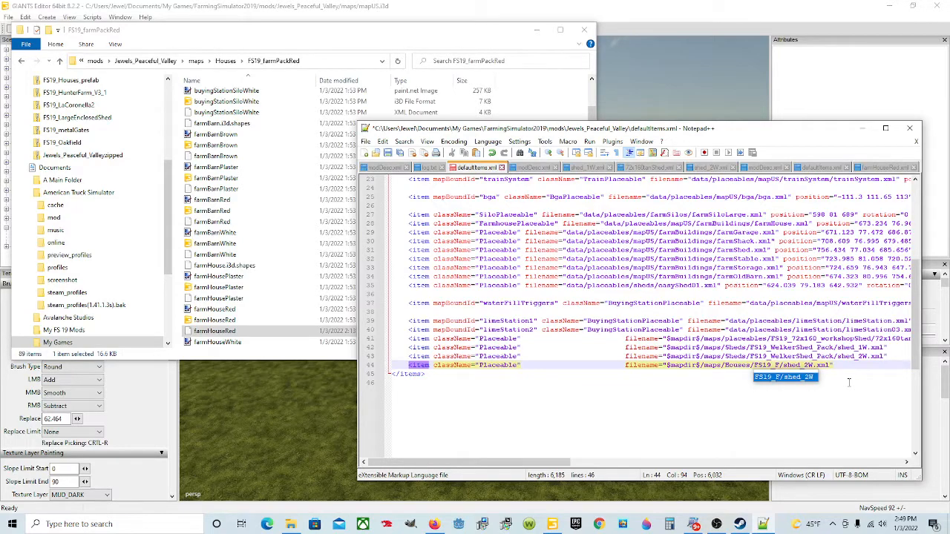
key("BackSpace")
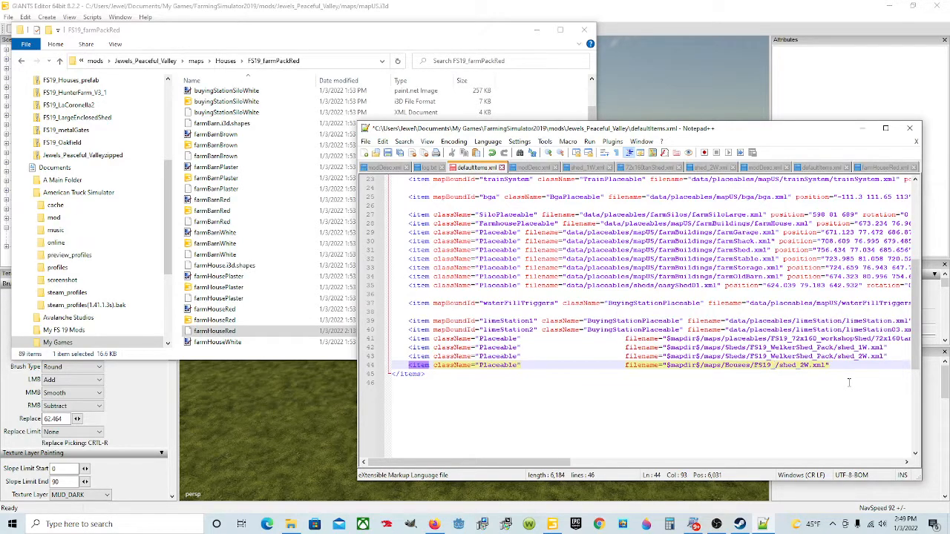
type("farmPackRed")
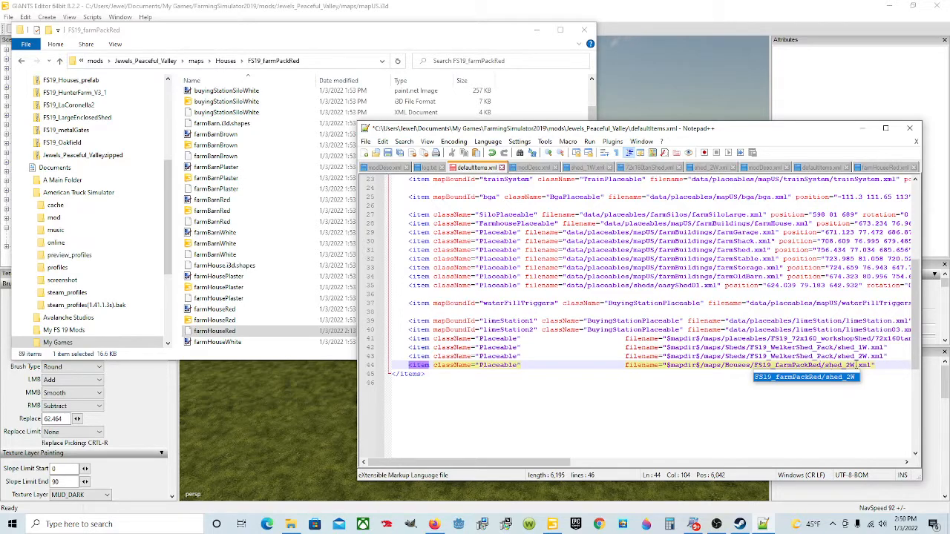
Change the XML file name in line 44's path from shed_2W to farmHouseRed and save defaultItems.xml
left_click(857, 365)
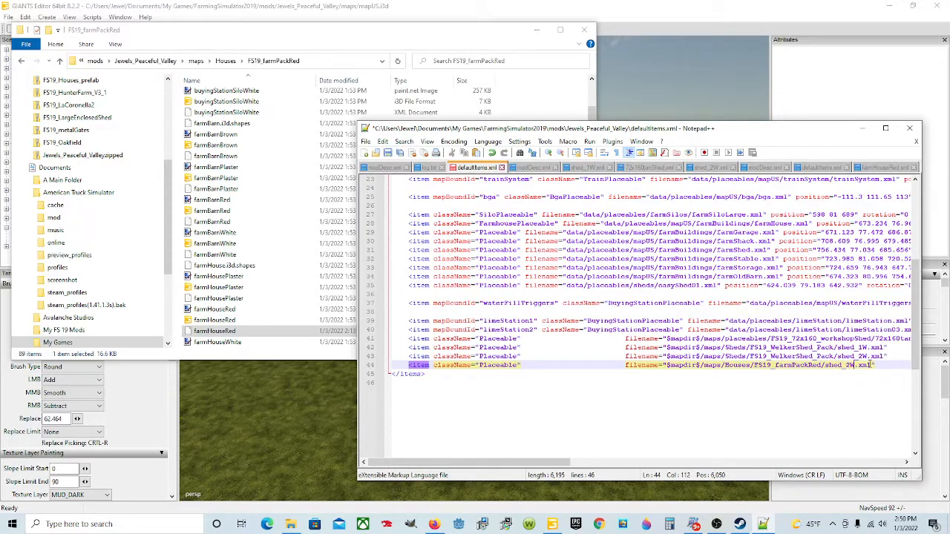
key("BackSpace")
key("BackSpace")
key("BackSpace")
key("BackSpace")
key("BackSpace")
key("BackSpace")
key("BackSpace")
type("fa")
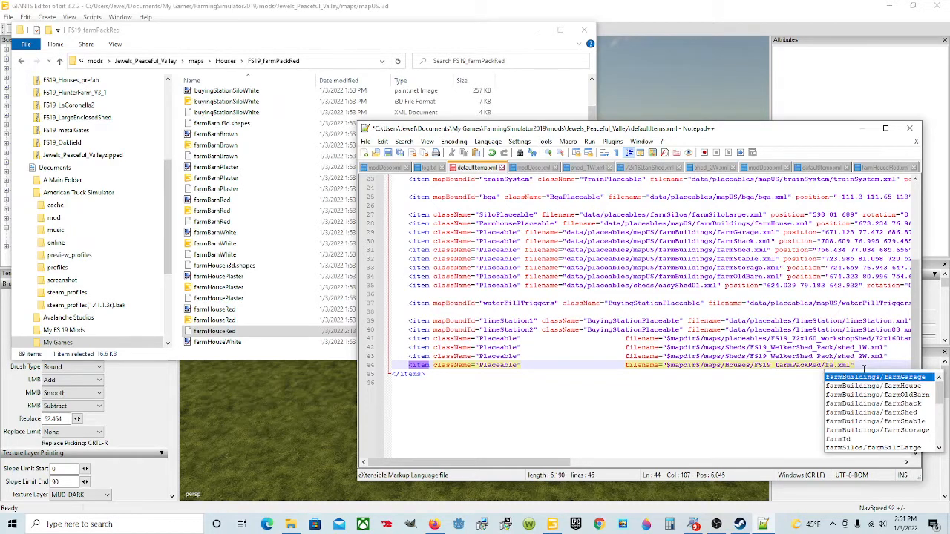
type("rmHouse")
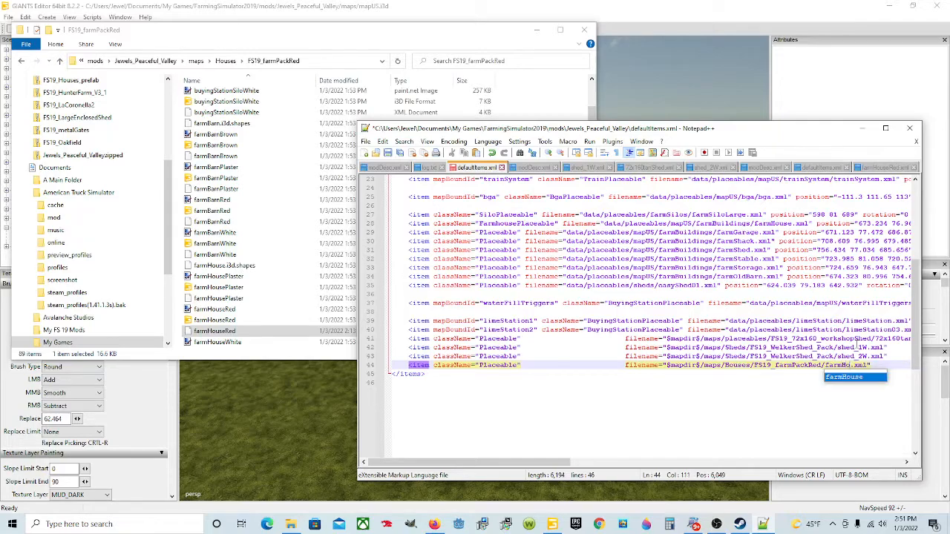
type("Red")
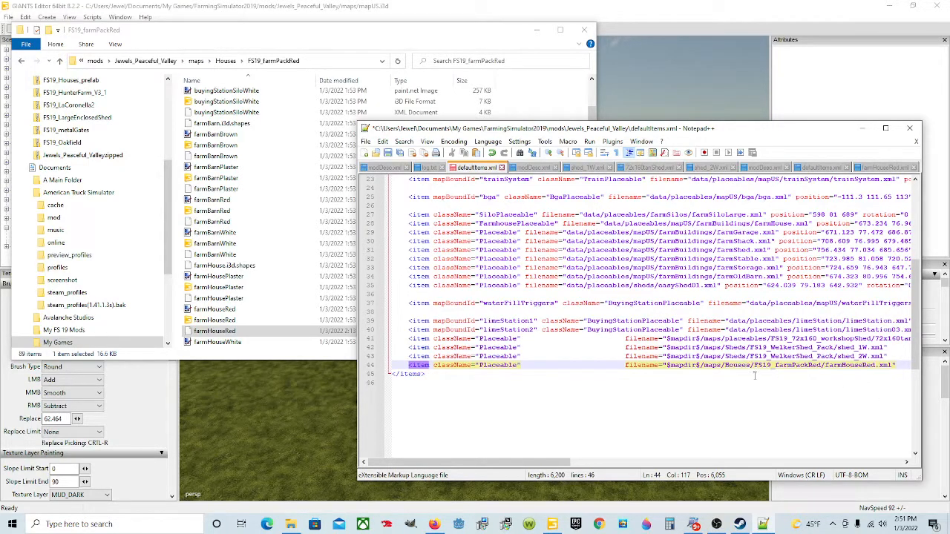
left_click(388, 152)
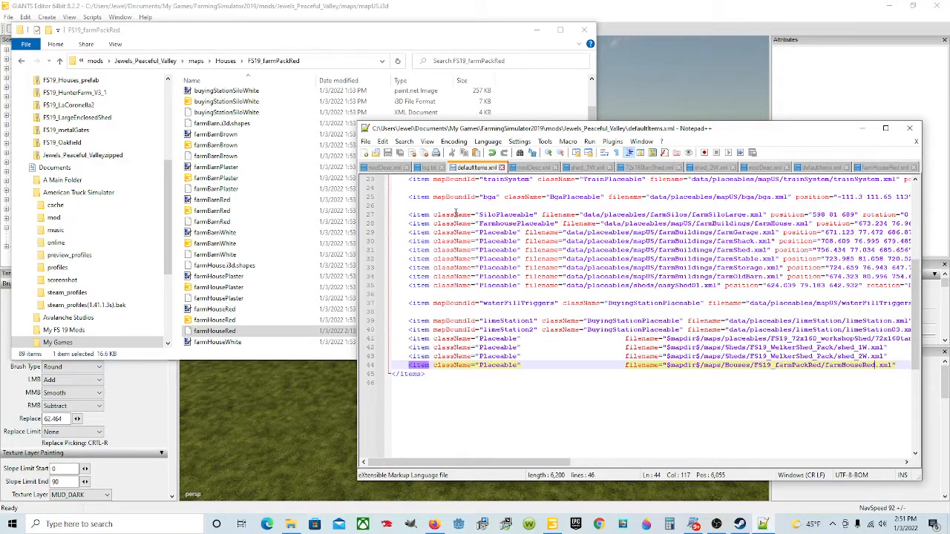
Check line 44's position and rotation attributes, and select the whole farmHouse group in GIANTS Editor to read its translate and rotate values
left_click_drag(565, 460, 776, 444)
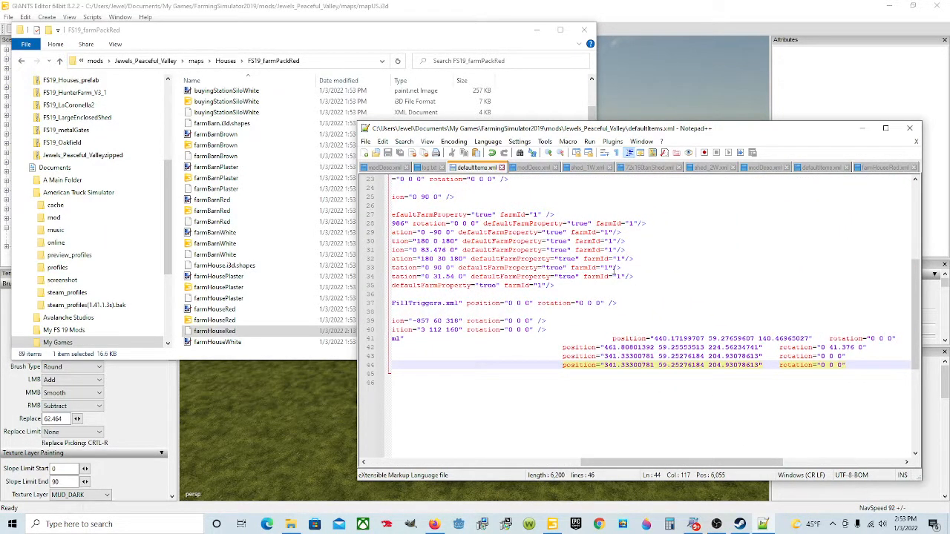
left_click(597, 5)
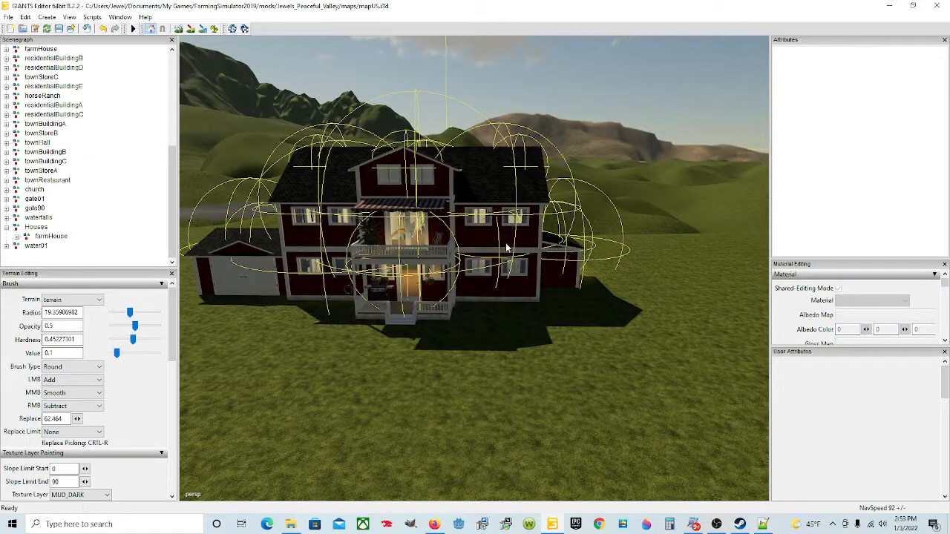
left_click(304, 235)
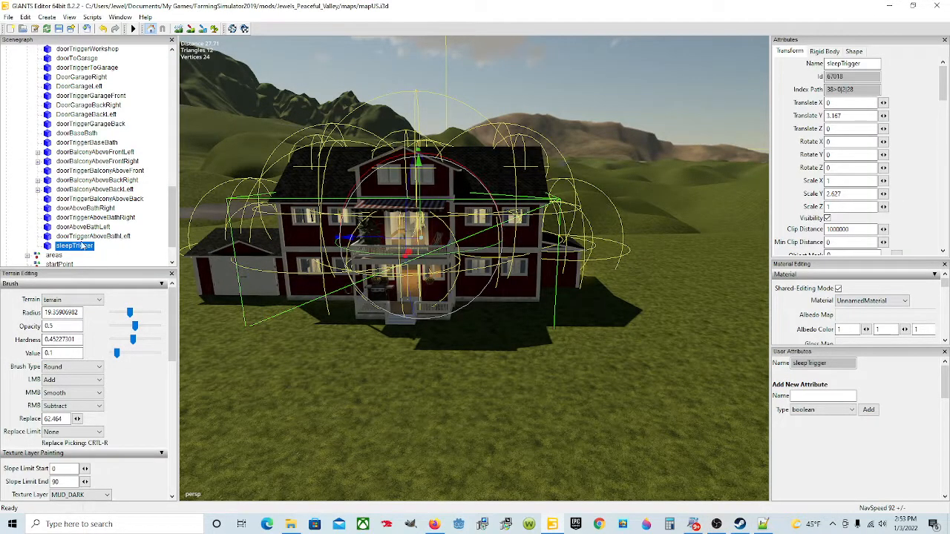
left_click(312, 236)
left_click(310, 167)
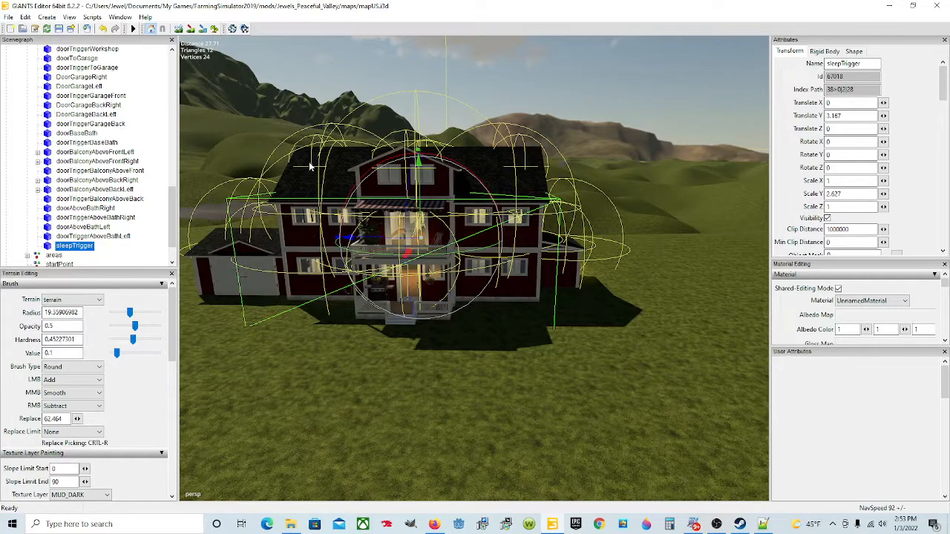
left_click(311, 167)
scroll(138, 165, "up", 2)
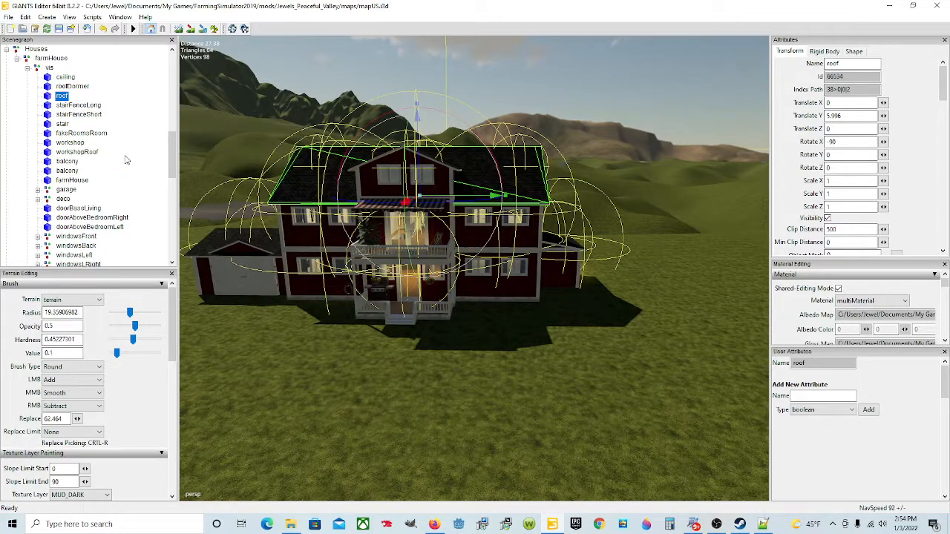
scroll(126, 160, "up", 2)
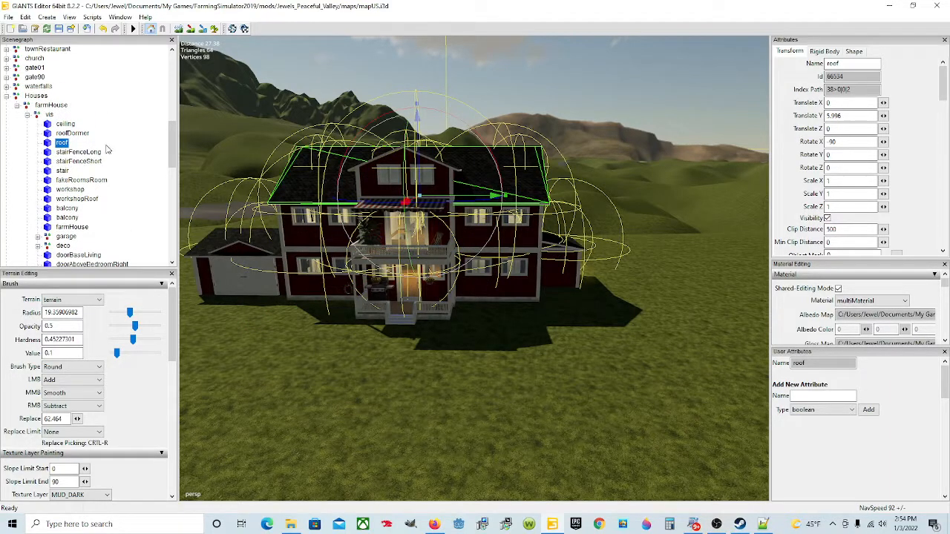
left_click(51, 106)
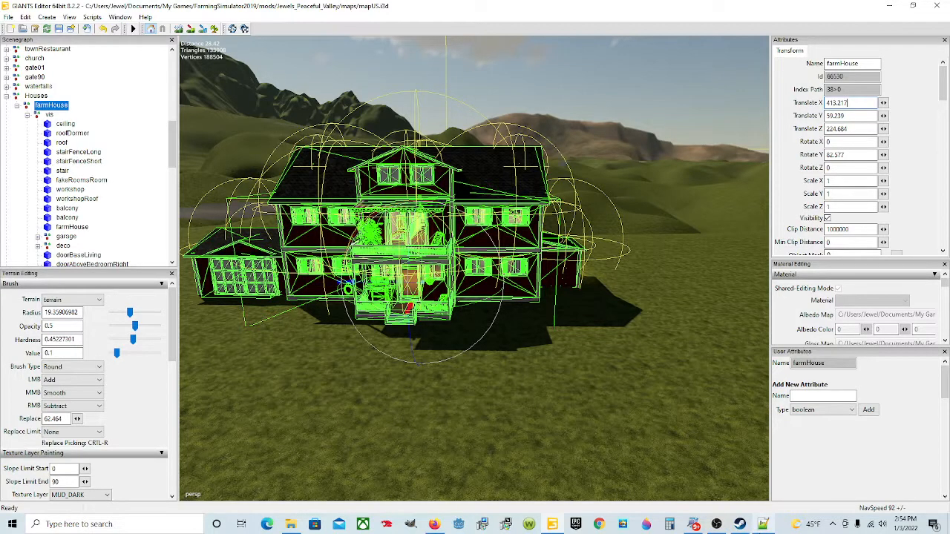
Switch to Notepad++ and replace line 44's position coordinates in defaultItems.xml with the copied 413.2170105 59.23902893 224.68406677
mouse_move(763, 524)
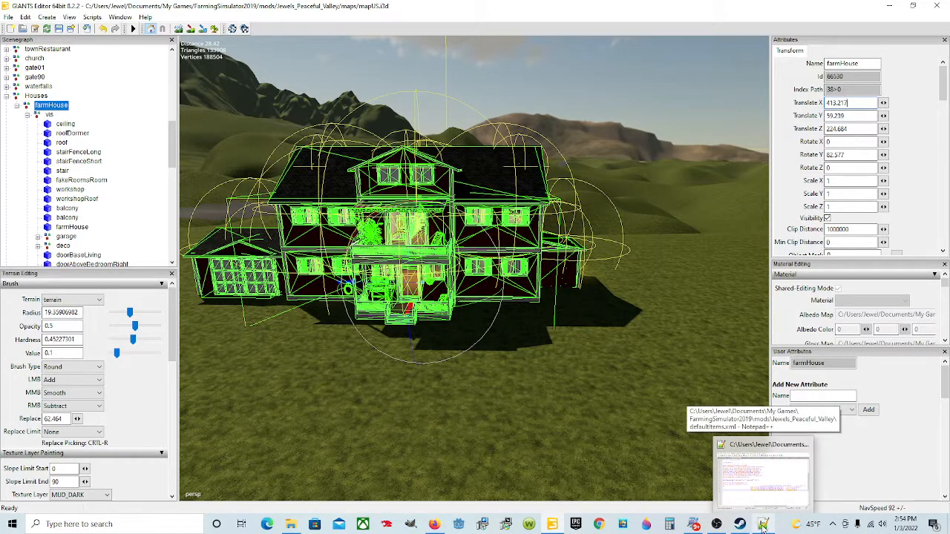
left_click(759, 482)
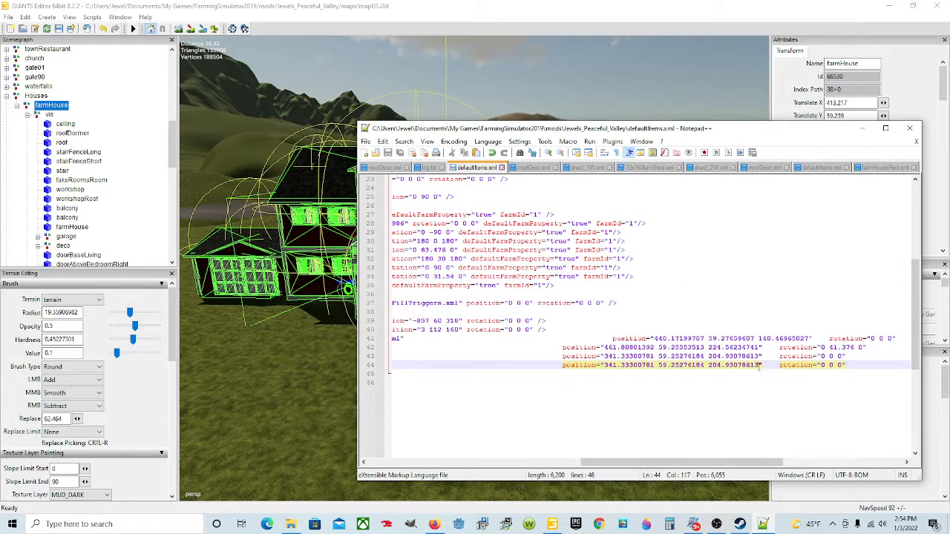
key("End")
left_click_drag(760, 365, 845, 390)
left_click_drag(564, 462, 865, 430)
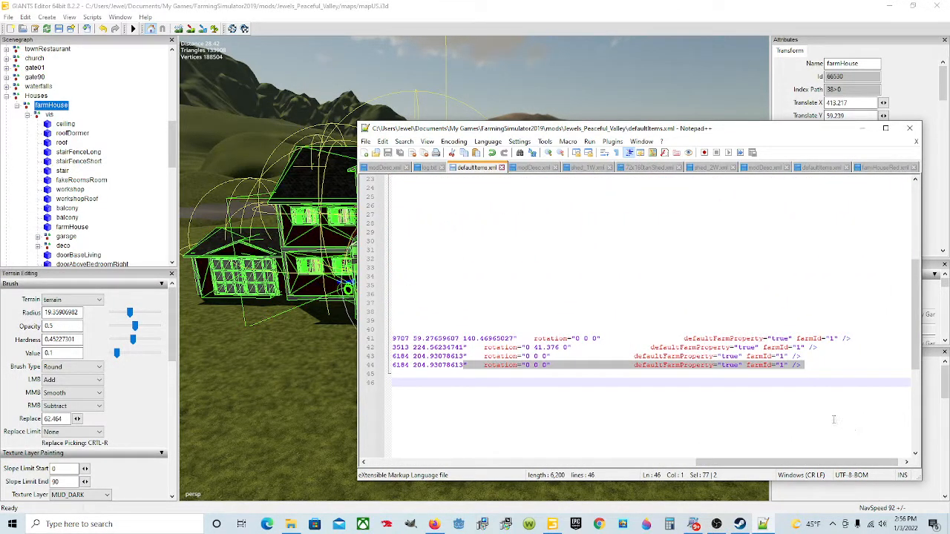
left_click_drag(753, 459, 664, 459)
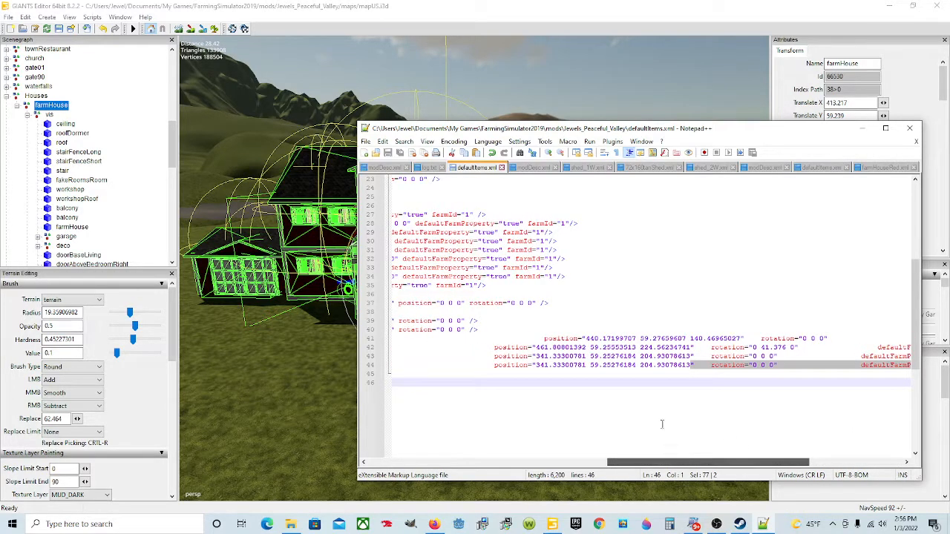
left_click(691, 366)
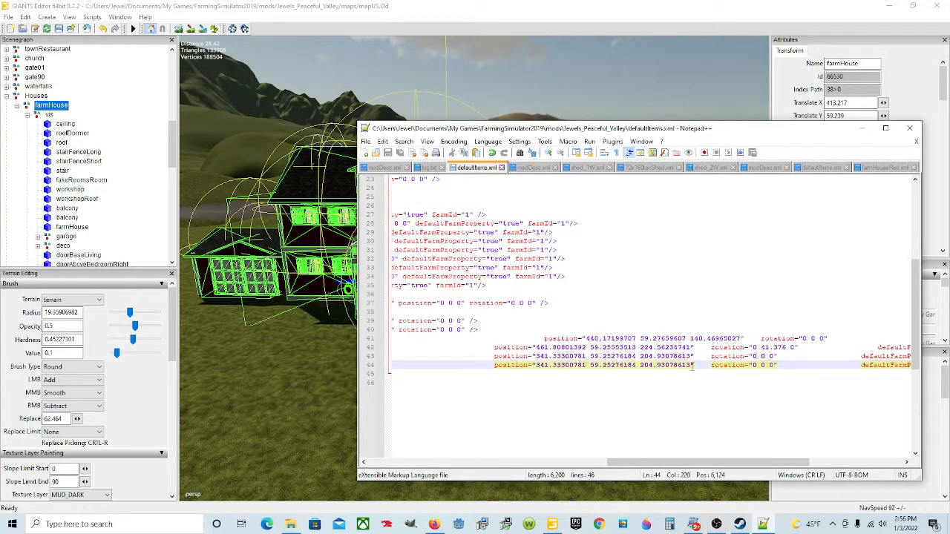
left_click_drag(693, 366, 534, 366)
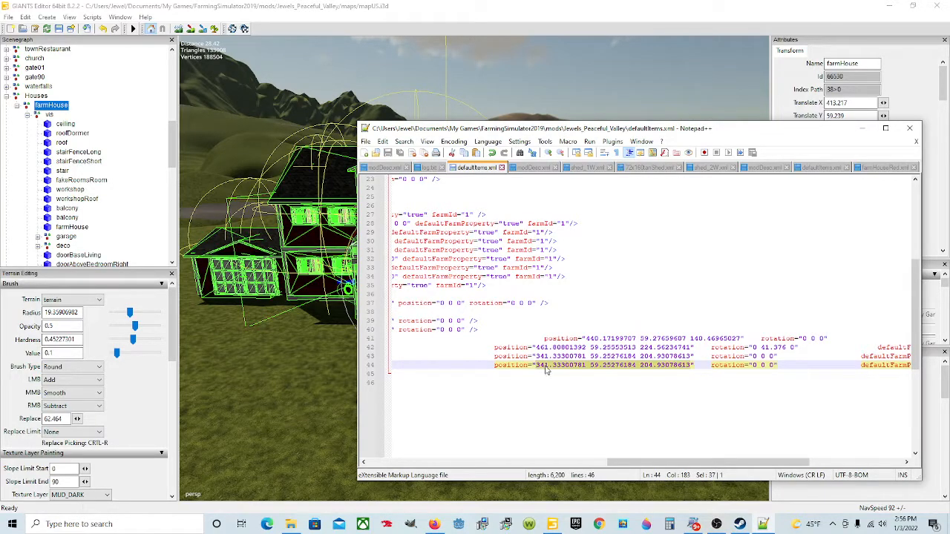
right_click(552, 369)
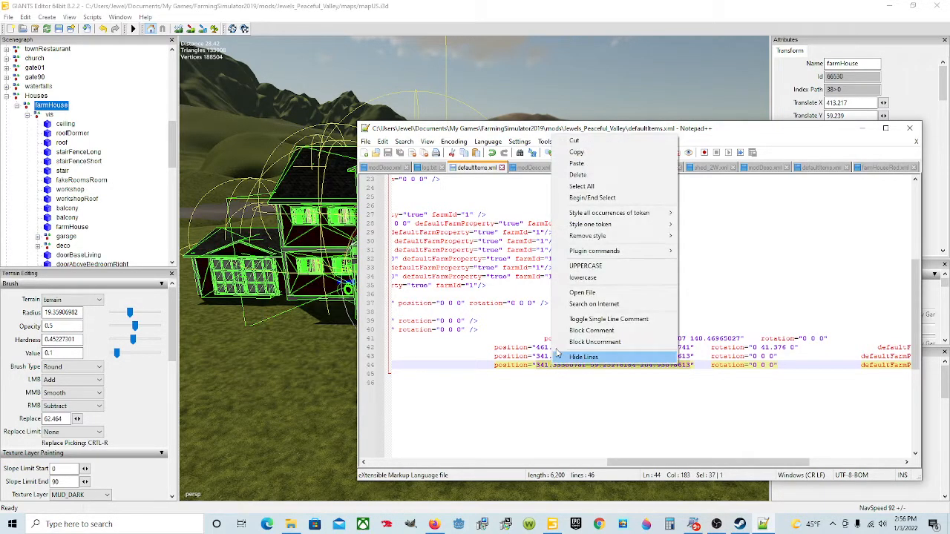
left_click(590, 165)
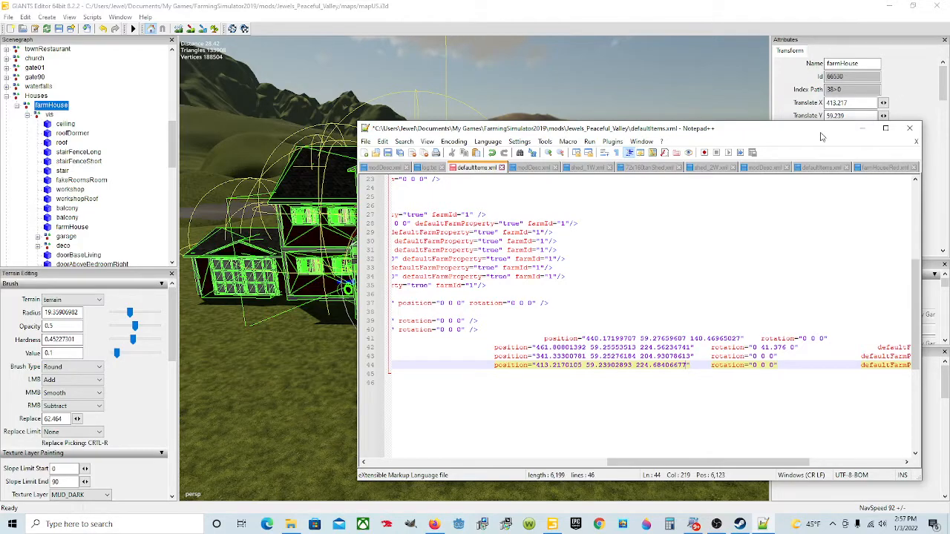
Uncover the farmHouse transform values in GIANTS Editor and copy its Rotate Y value
left_click_drag(822, 134, 660, 108)
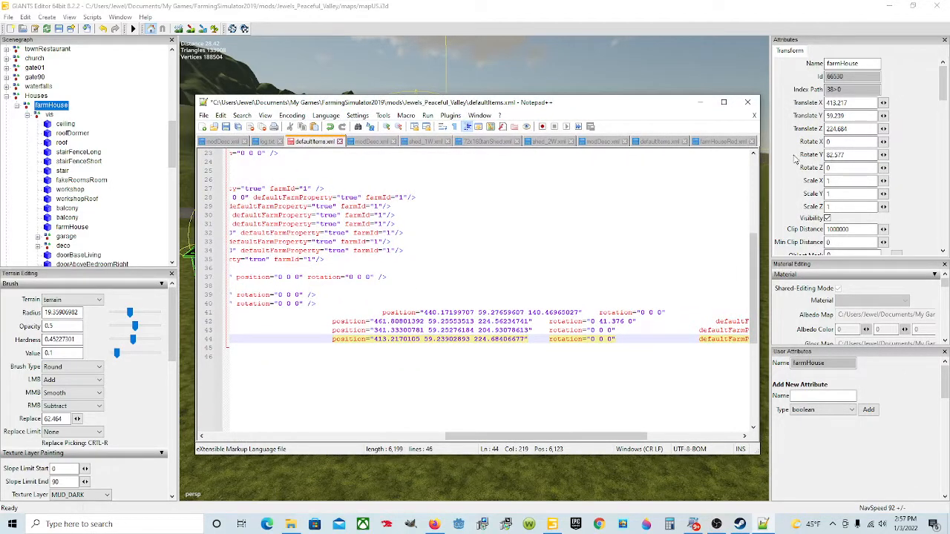
left_click(850, 155)
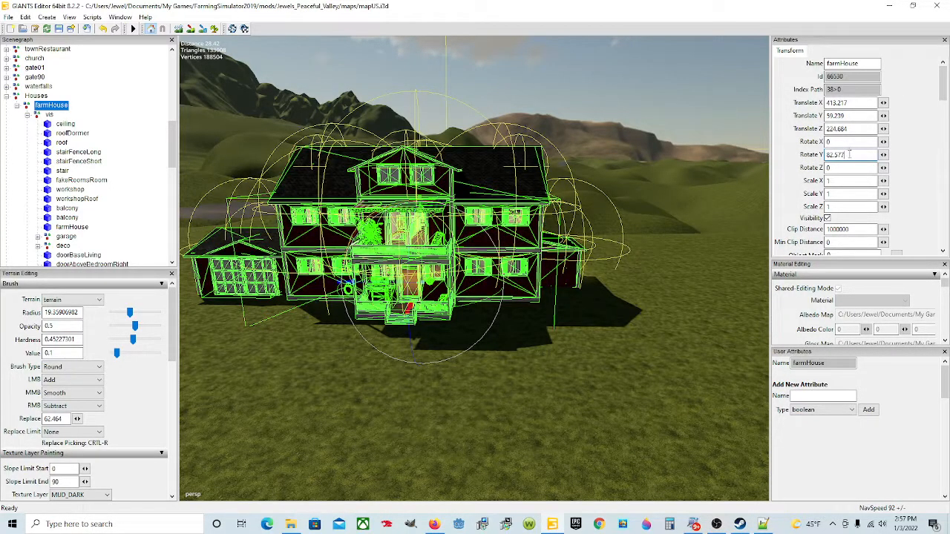
double_click(850, 154)
right_click(828, 156)
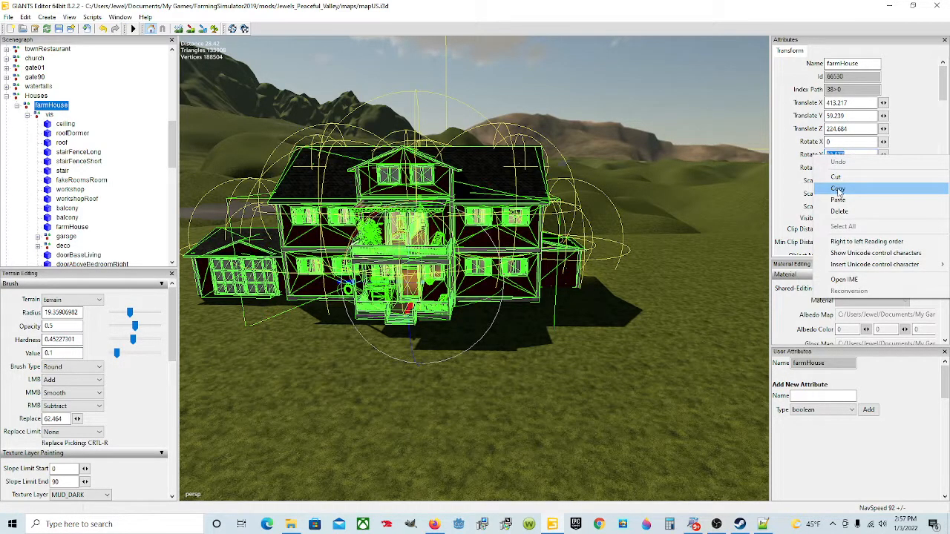
left_click(838, 190)
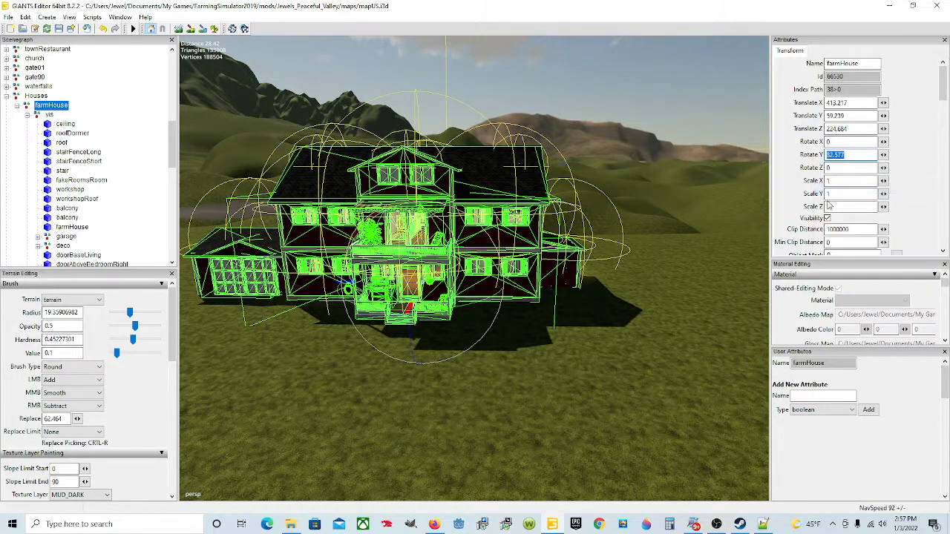
Back in Notepad++, set the middle value of line 44's rotation attribute to 82.577 and save defaultItems.xml
left_click(763, 524)
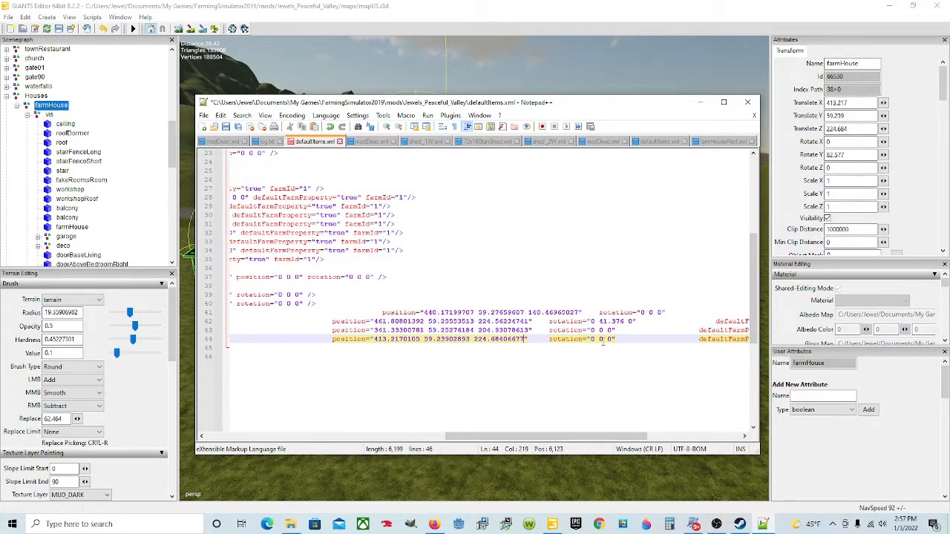
key("BackSpace")
right_click(600, 338)
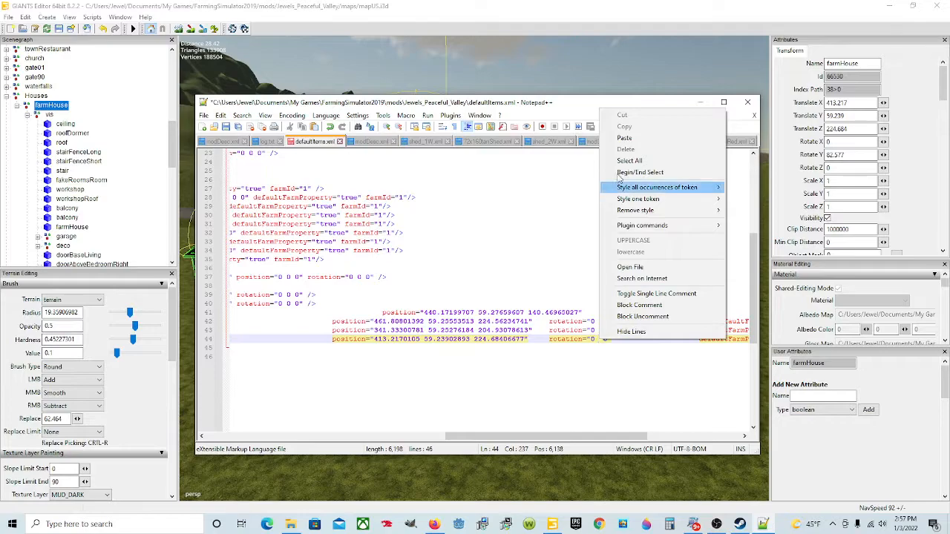
left_click(625, 138)
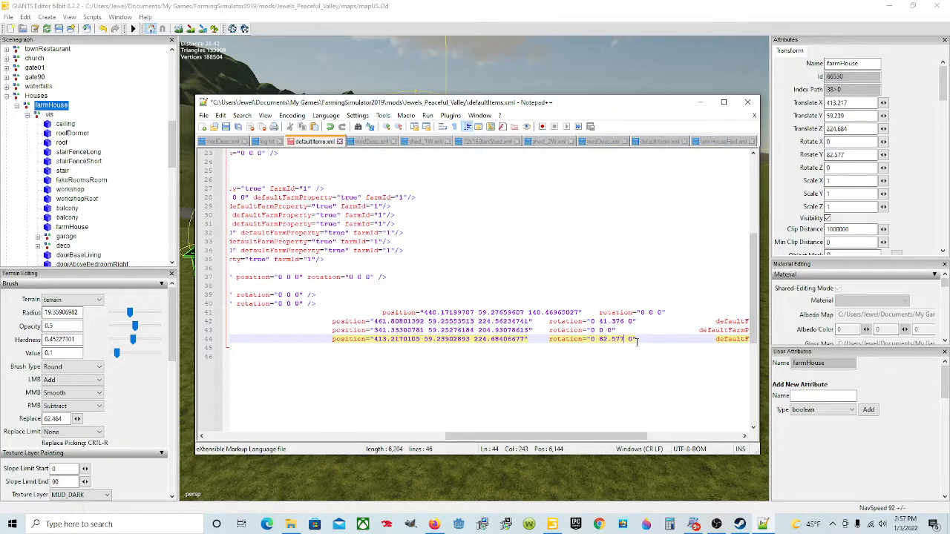
left_click(228, 127)
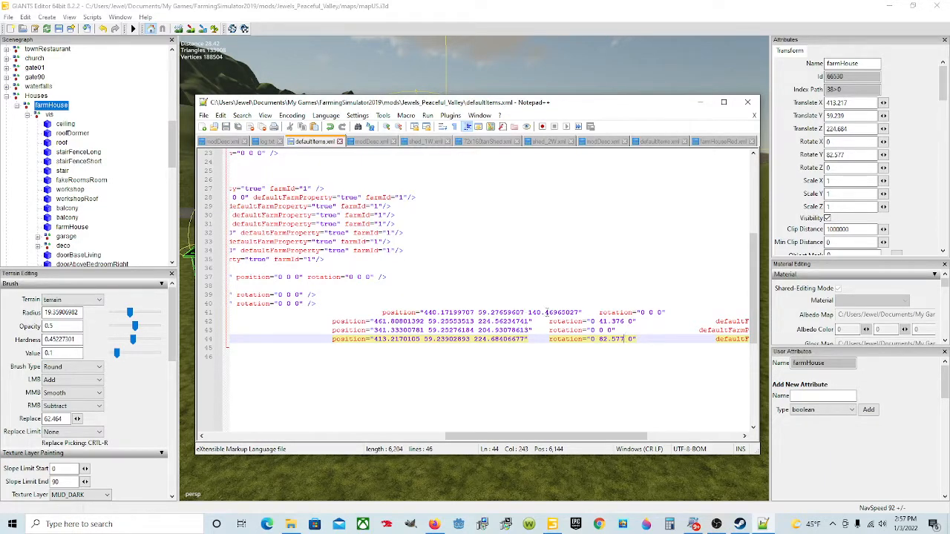
Return to GIANTS Editor, delete the farmHouse group from Houses in the scenegraph, and save the map
left_click(532, 23)
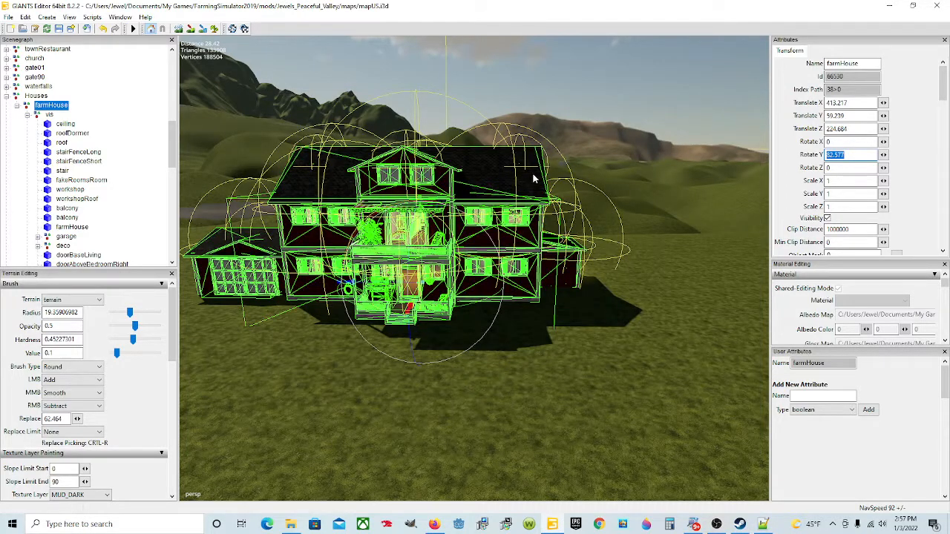
left_click(16, 106)
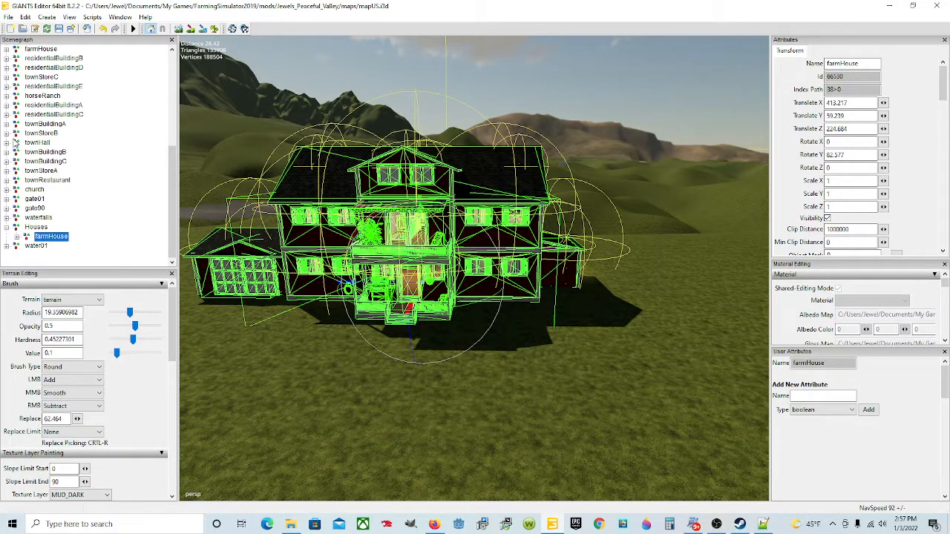
key("Delete")
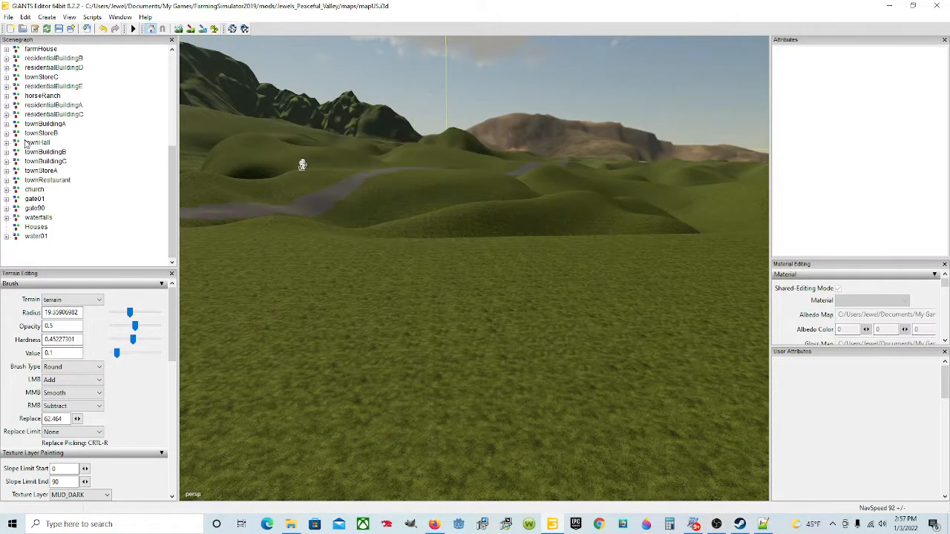
left_click(59, 28)
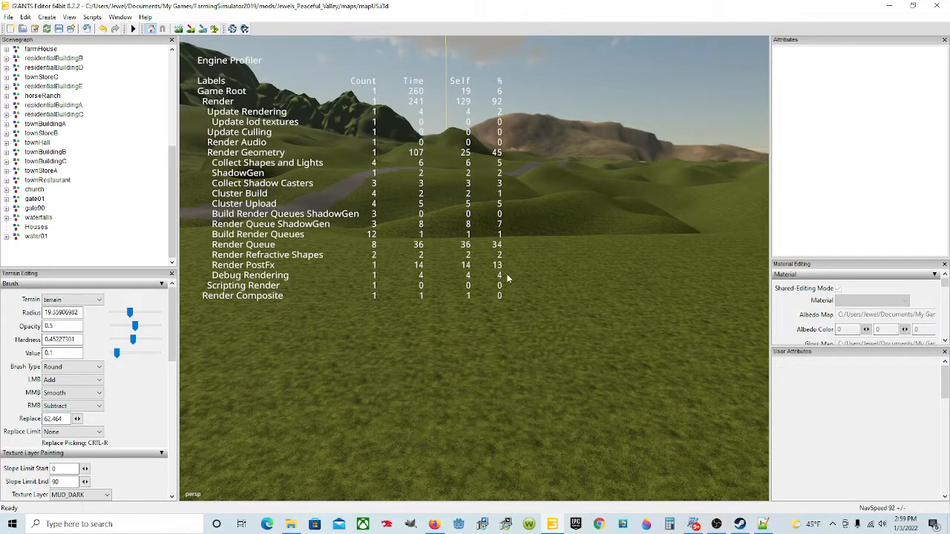
Switch to Steam, launch Farming Simulator 19, and begin a new career in an unused savegame
left_click(740, 524)
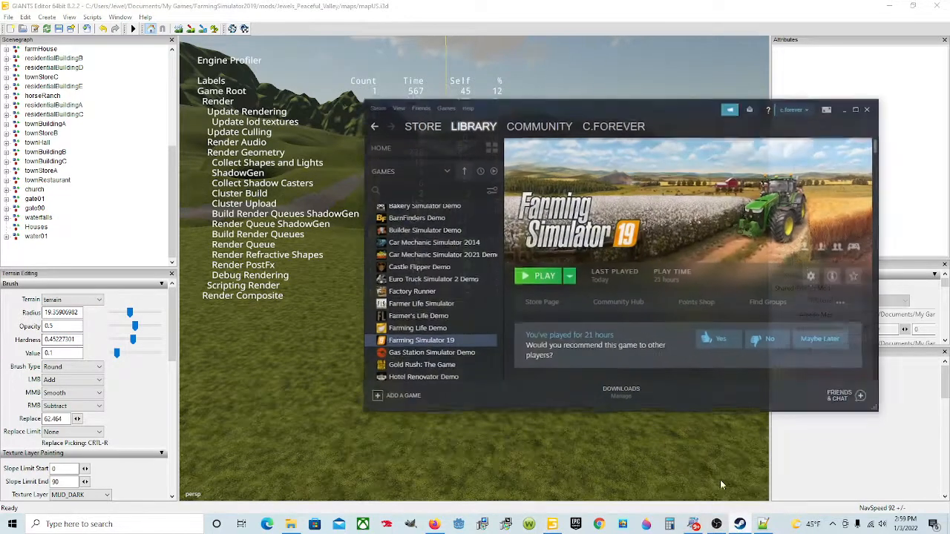
left_click(533, 269)
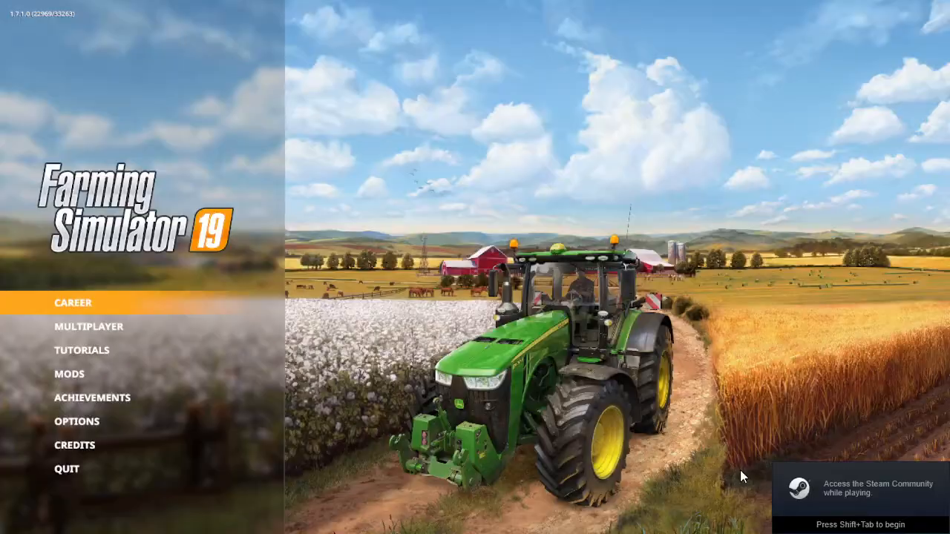
left_click(152, 302)
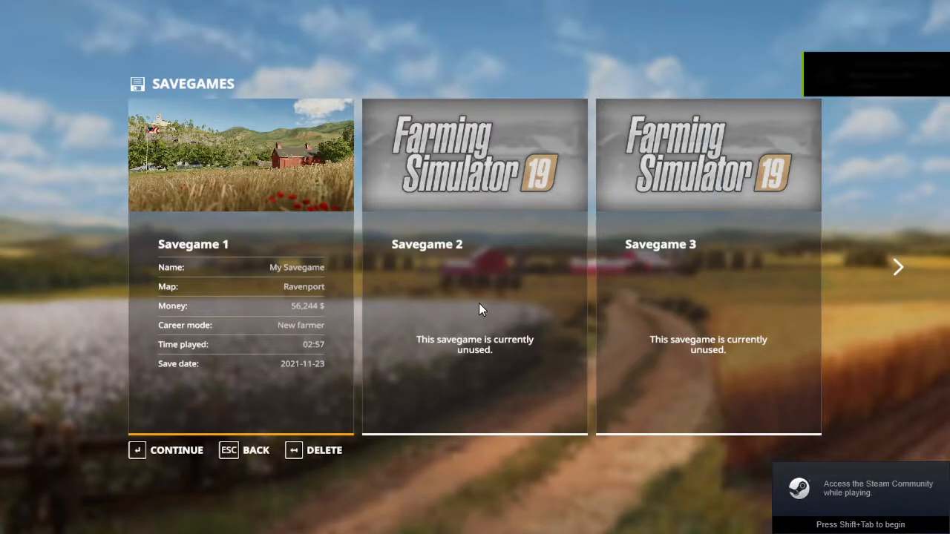
left_click(160, 439)
left_click(180, 449)
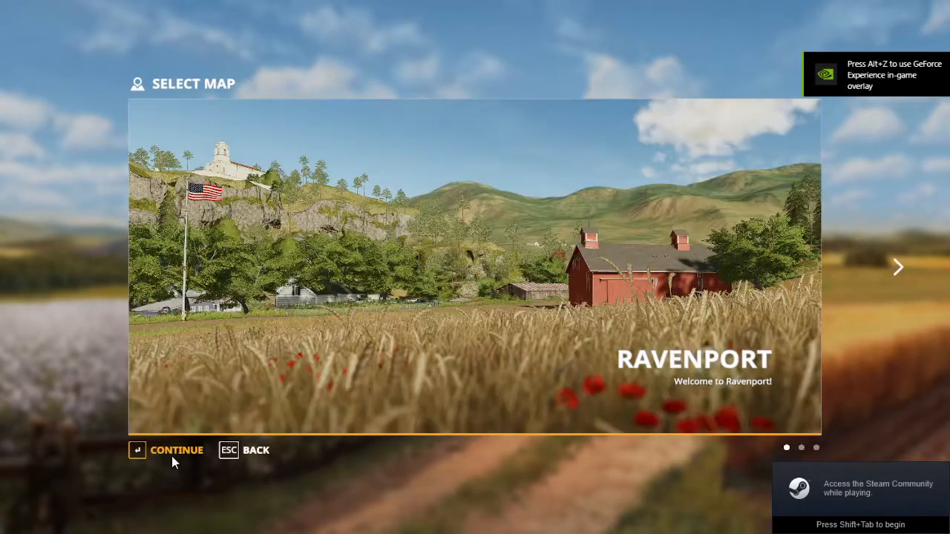
Choose Jewels Peaceful Valley as the career map, continue through the setup, and start the game
double_click(885, 272)
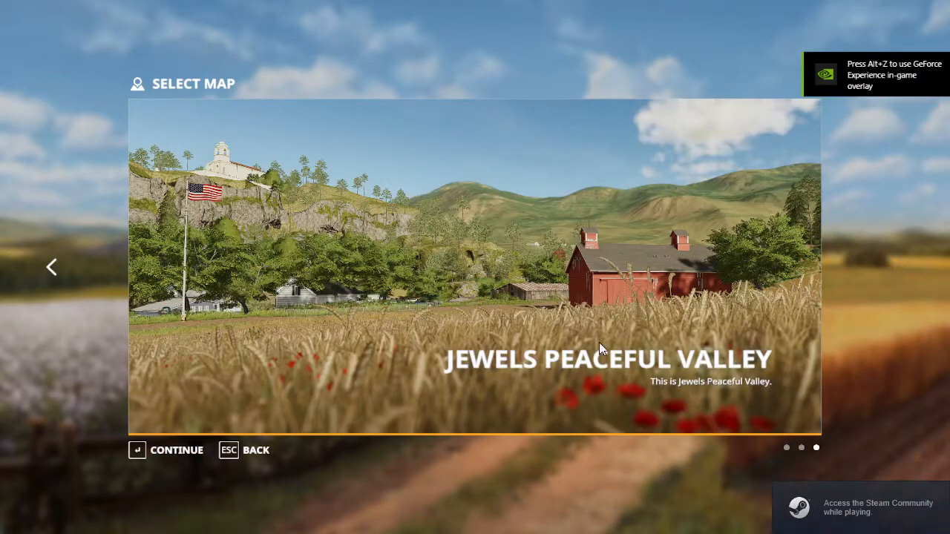
left_click(171, 454)
left_click(156, 453)
left_click(155, 454)
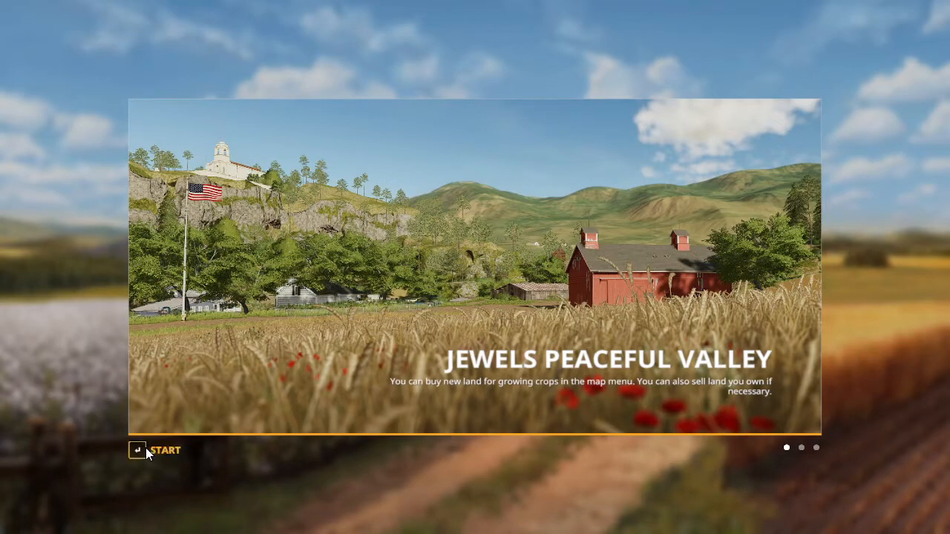
left_click(146, 447)
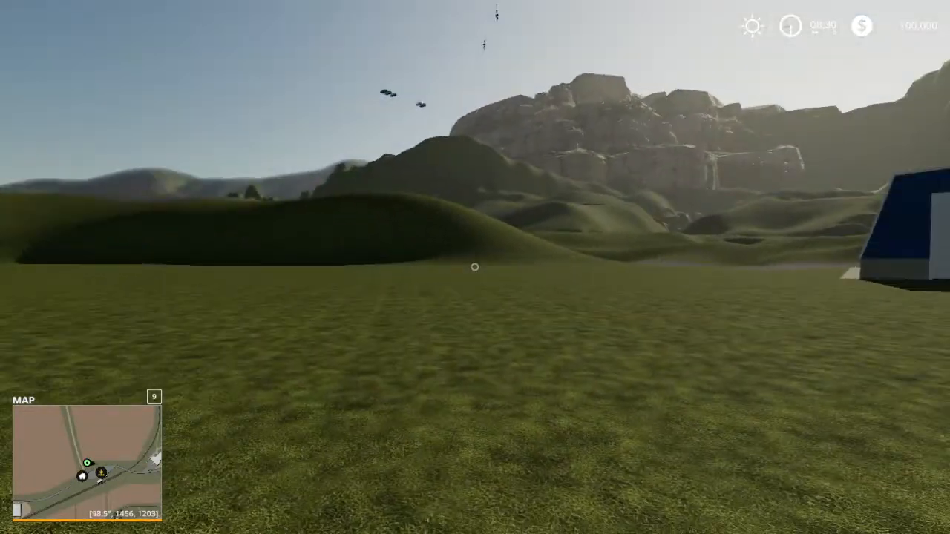
Walk across the field to the red farmhouse and up to its glass-panelled door to check its placement
key("w")
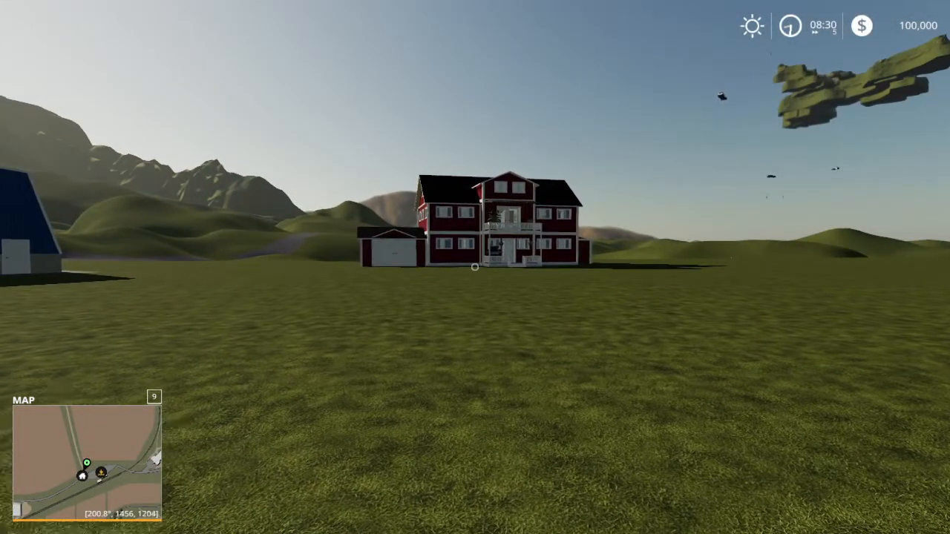
key("w")
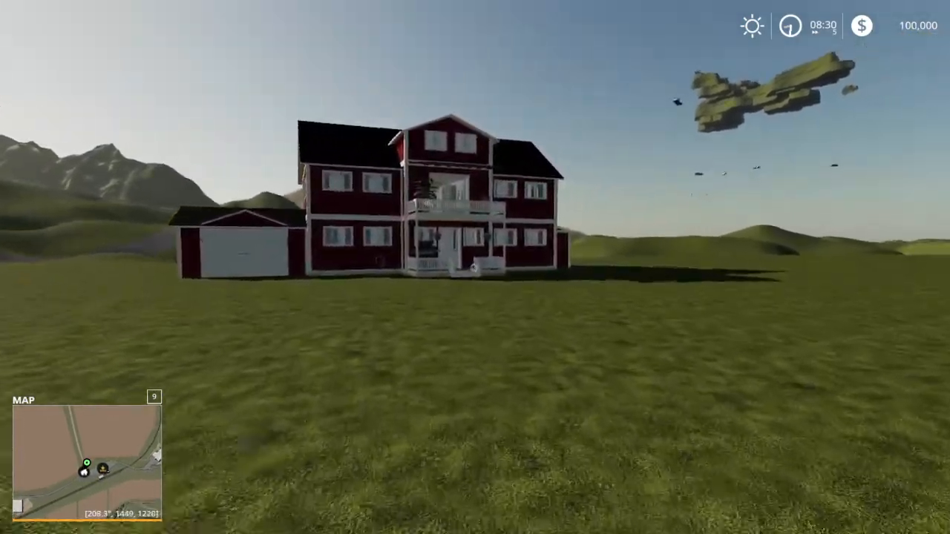
key("w")
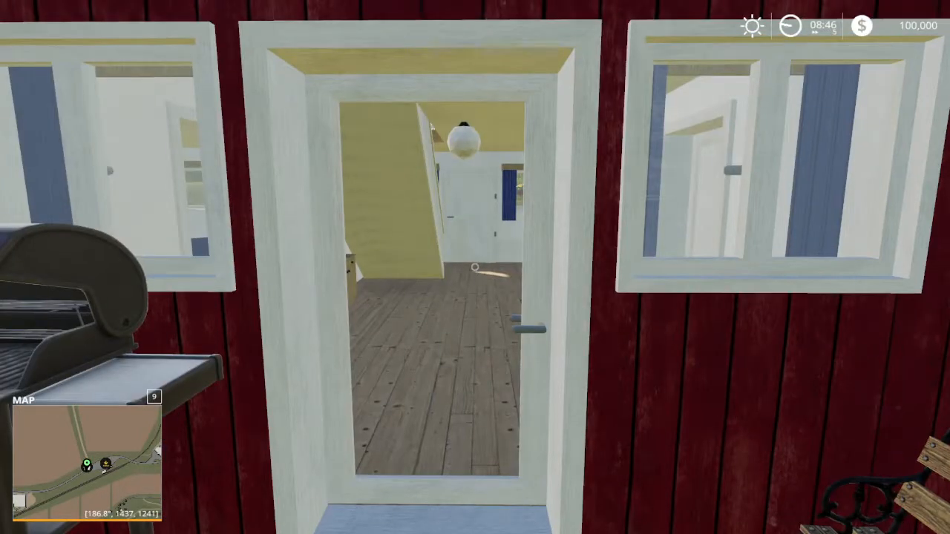
key("w")
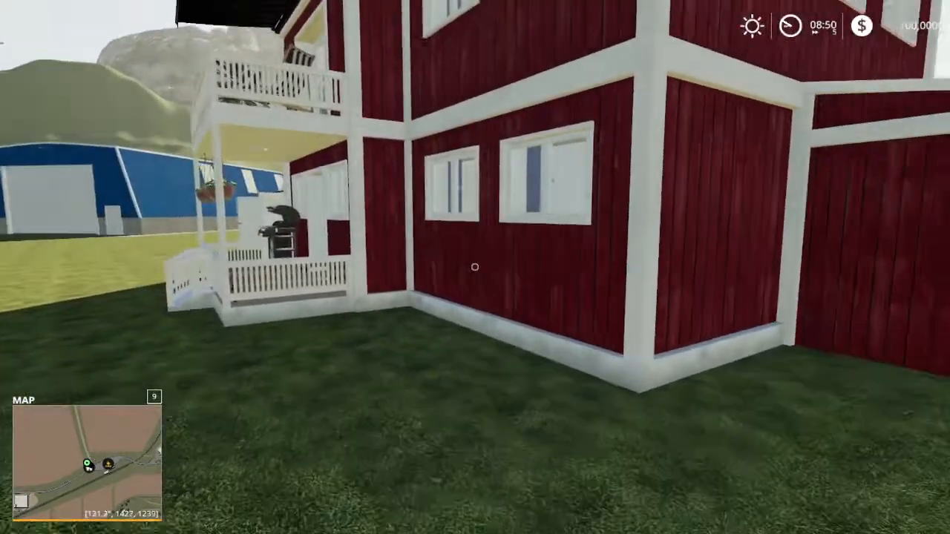
Back away and walk around the outside of the farmhouse to examine its front, balcony and open garage
key("s")
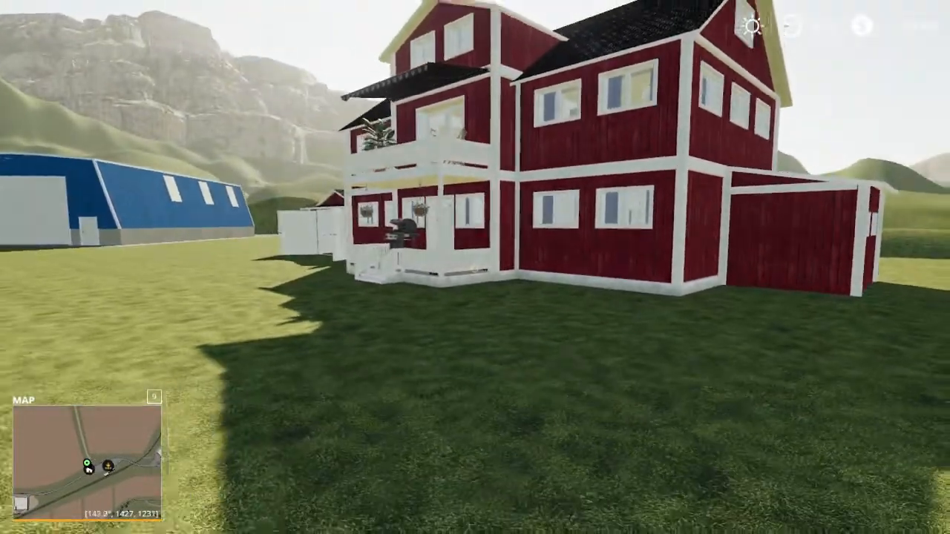
key("a")
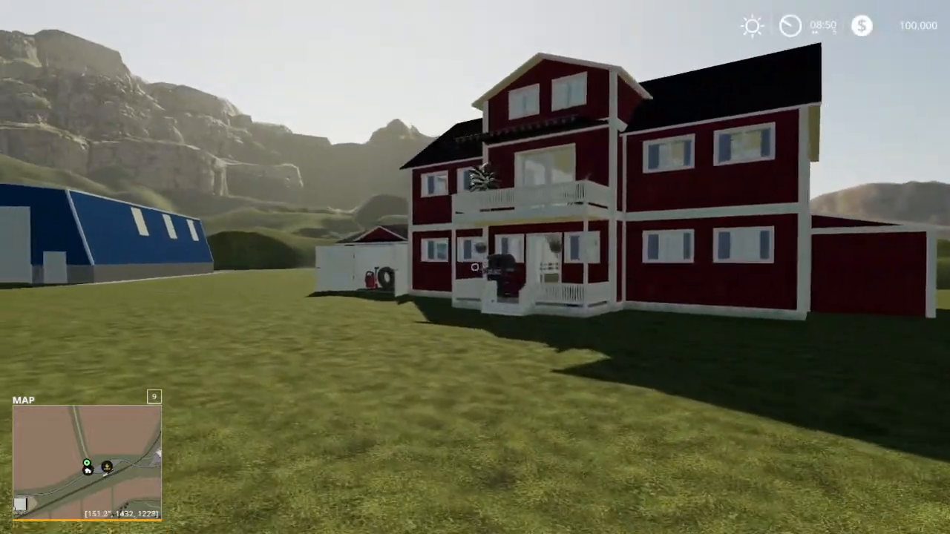
key("a")
key("w")
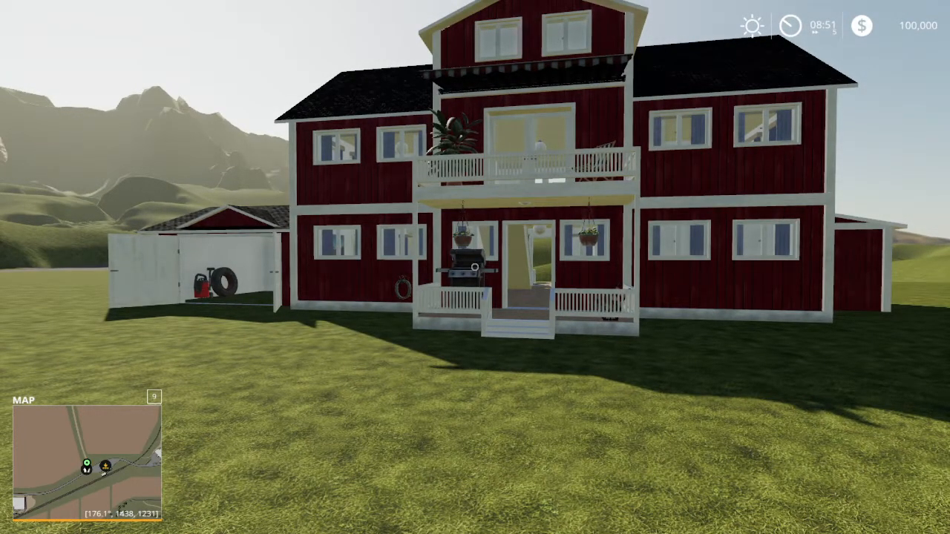
Try to place a second Farmhouse red from the store's Farmhouses placeables beside the existing one, and return to the game
key("p")
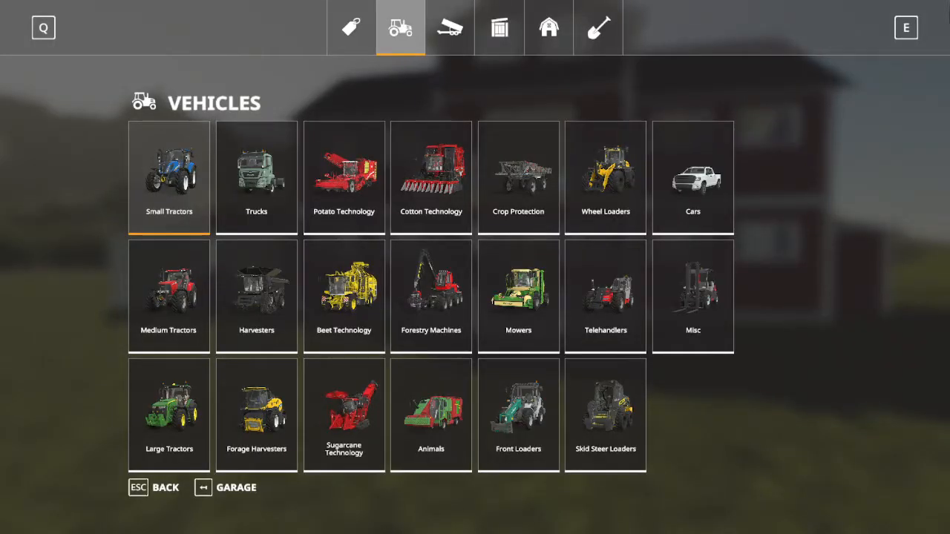
left_click(555, 40)
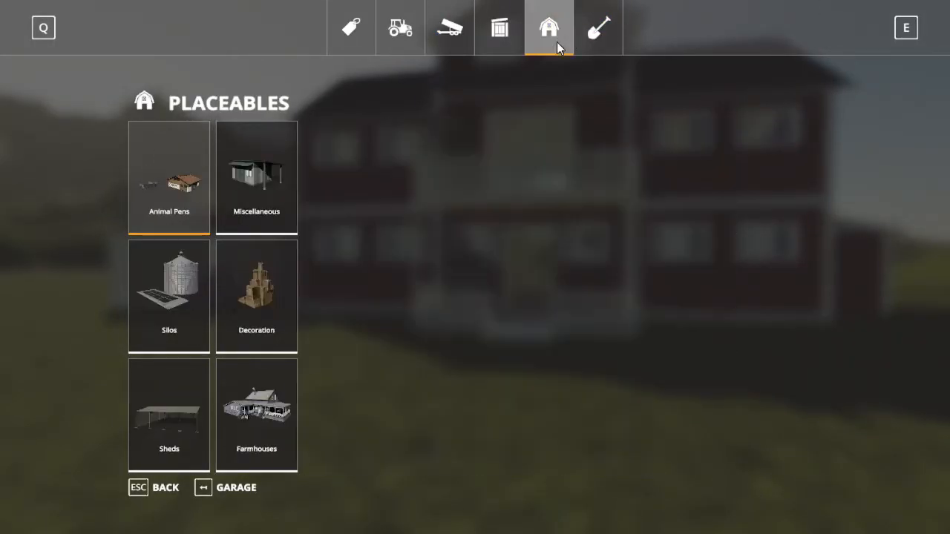
left_click(264, 446)
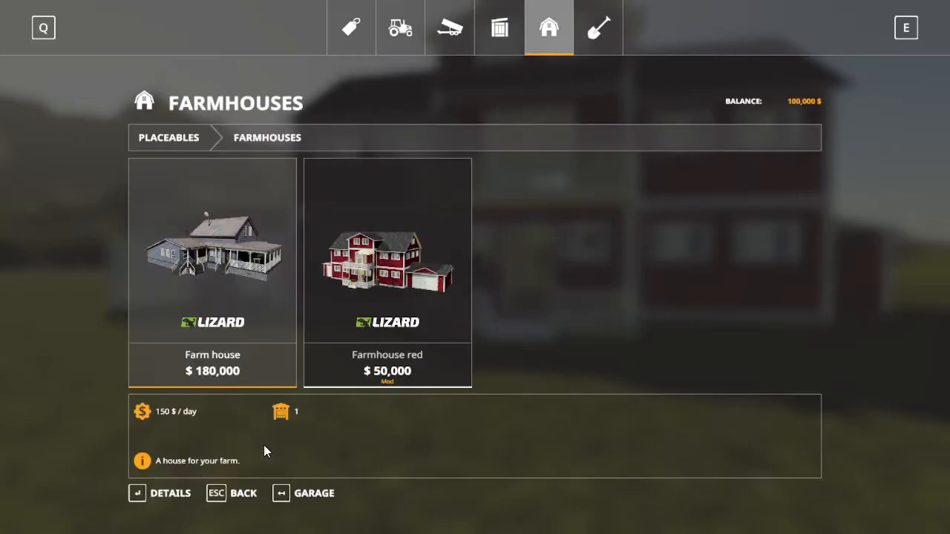
left_click(406, 312)
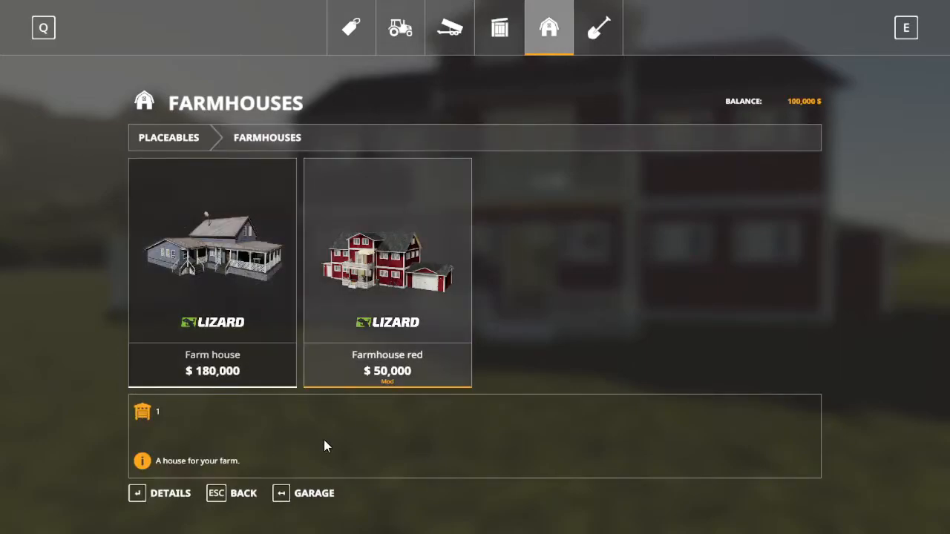
left_click(177, 492)
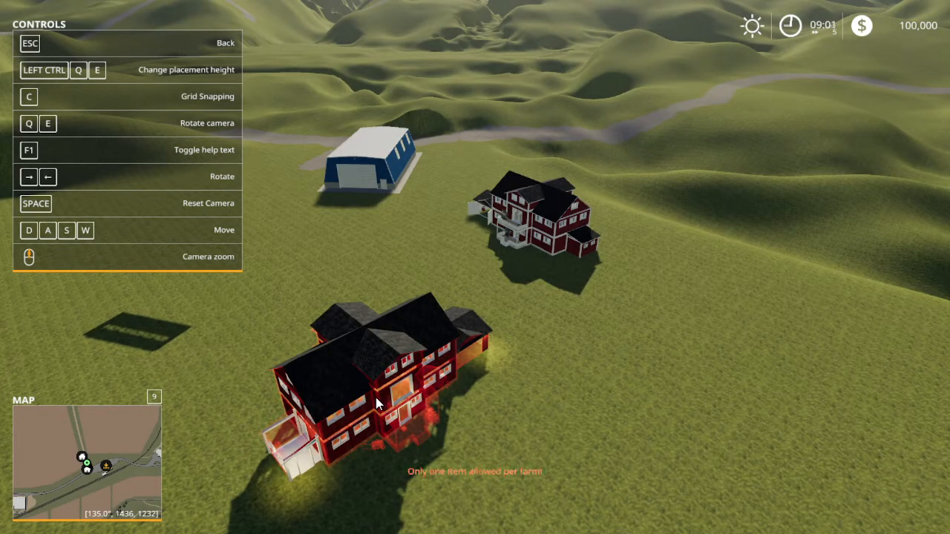
key("Escape")
key("Escape")
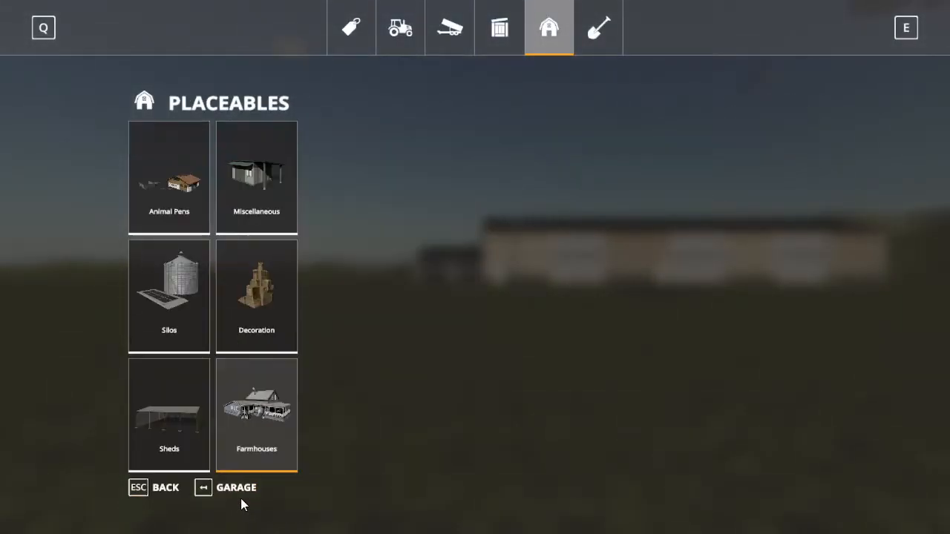
key("Escape")
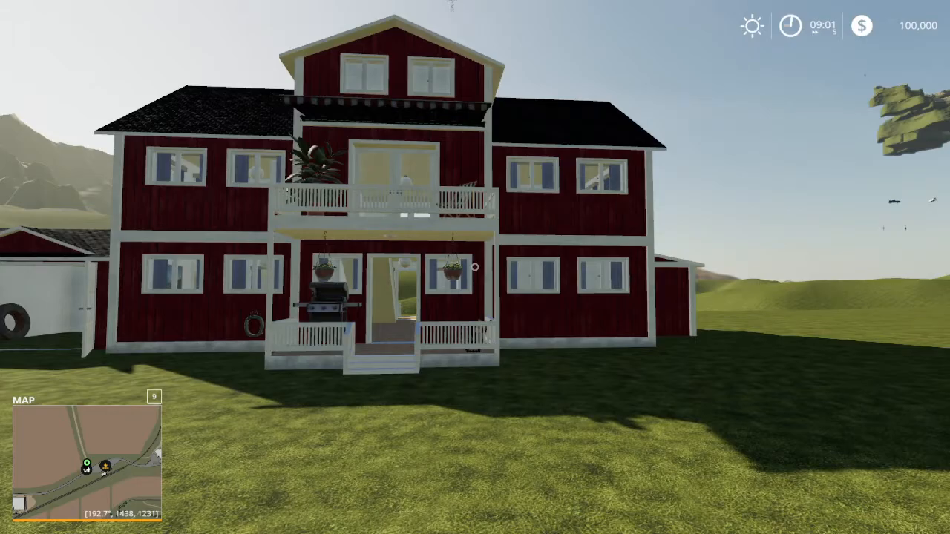
Enter the red farmhouse through its front door and examine the ground floor through to the rear terrace door
key("w")
key("w")
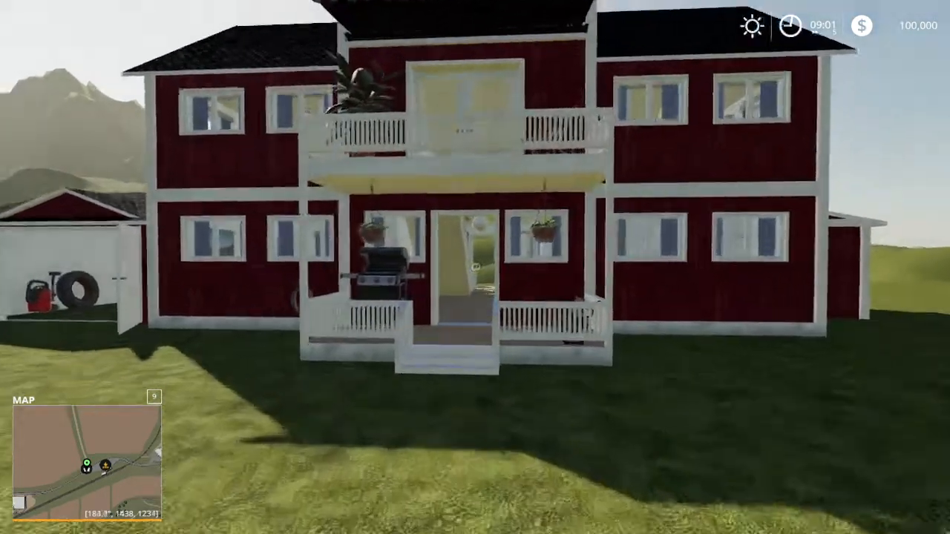
key("w")
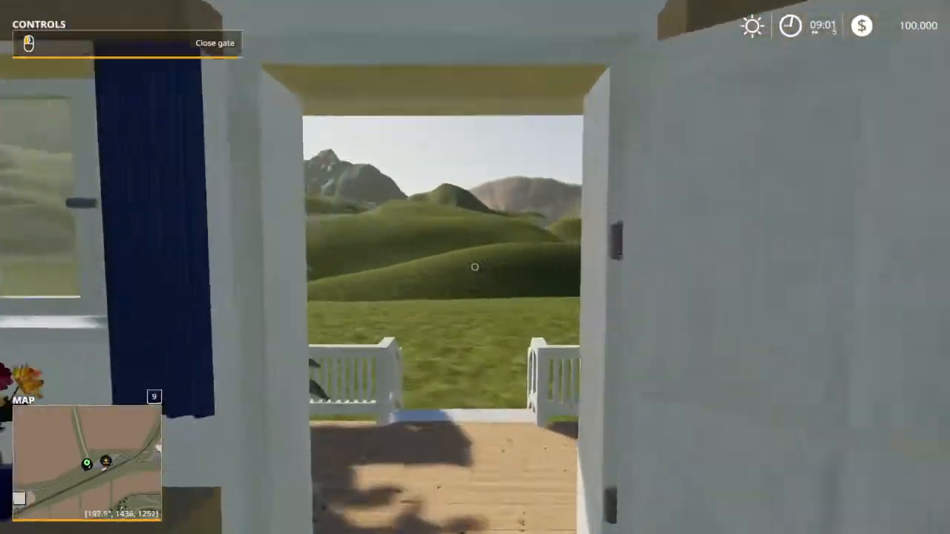
key("w")
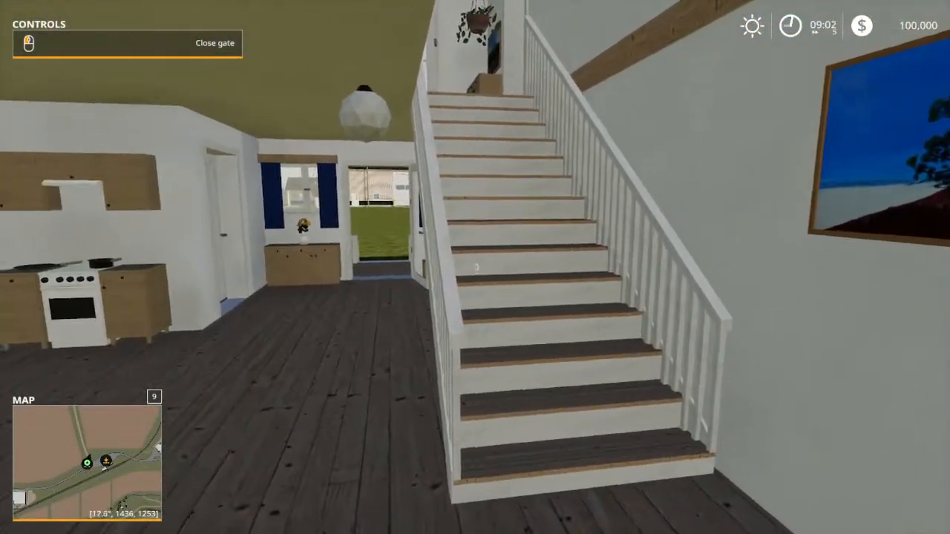
Climb the farmhouse's staircase and examine the upper landing and its glass double doors to the front balcony
key("w")
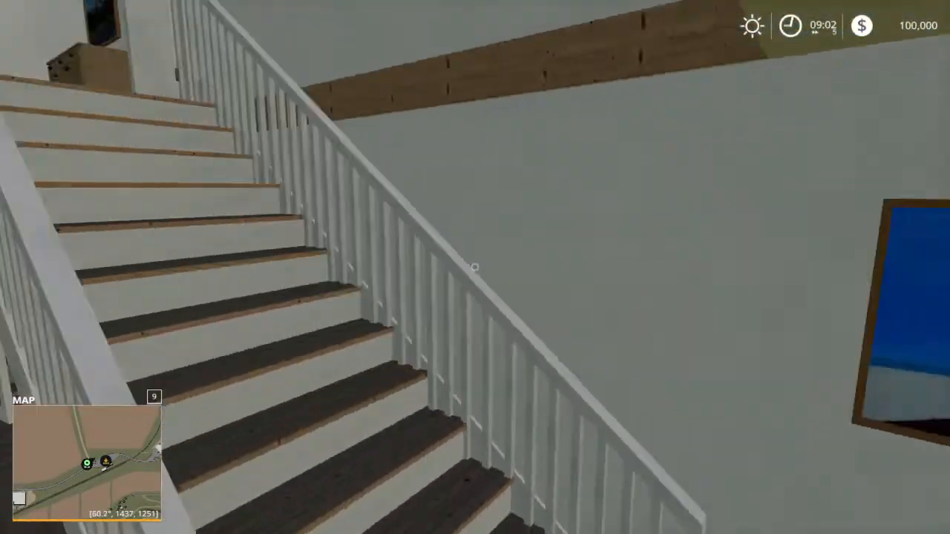
key("w")
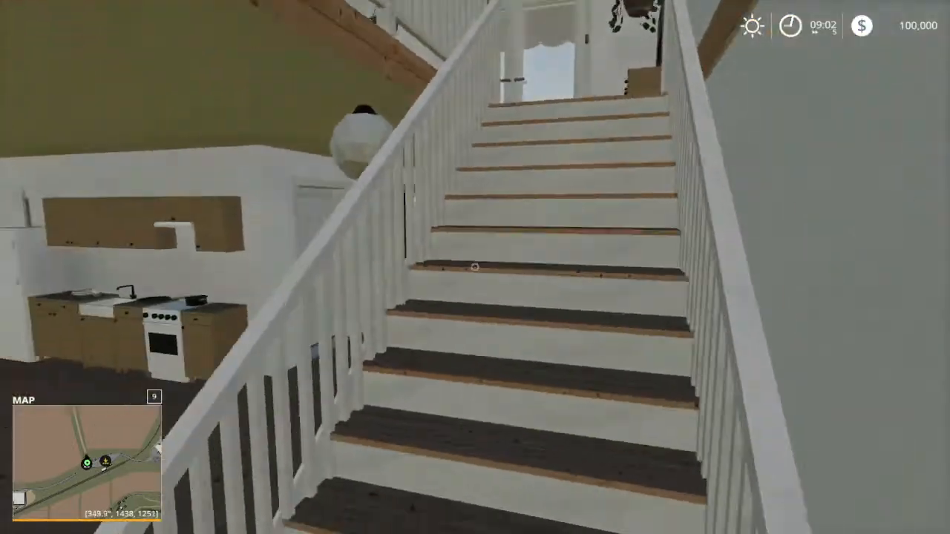
key("w")
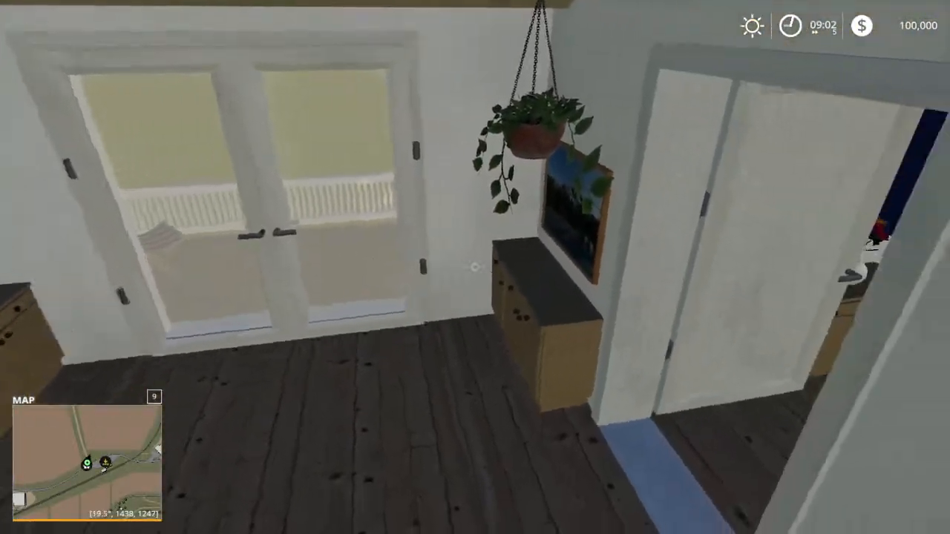
key("w")
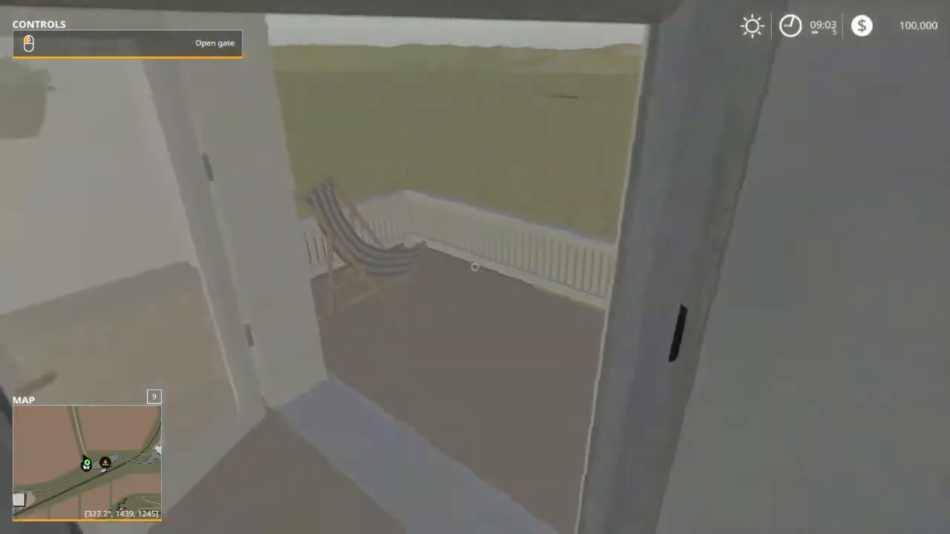
key("w")
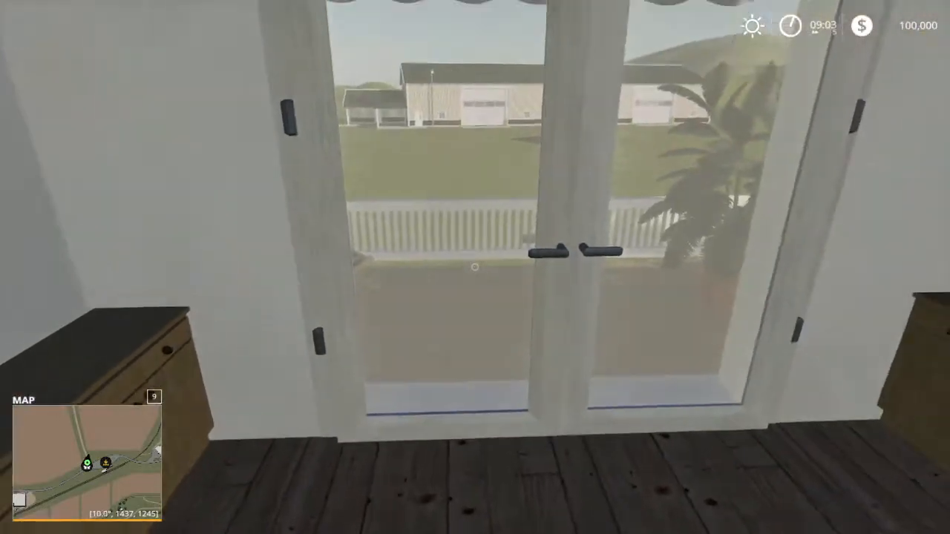
Inspect the upper hallway and rear terrace doors, and walk back out onto the front balcony overlooking the field
key("s")
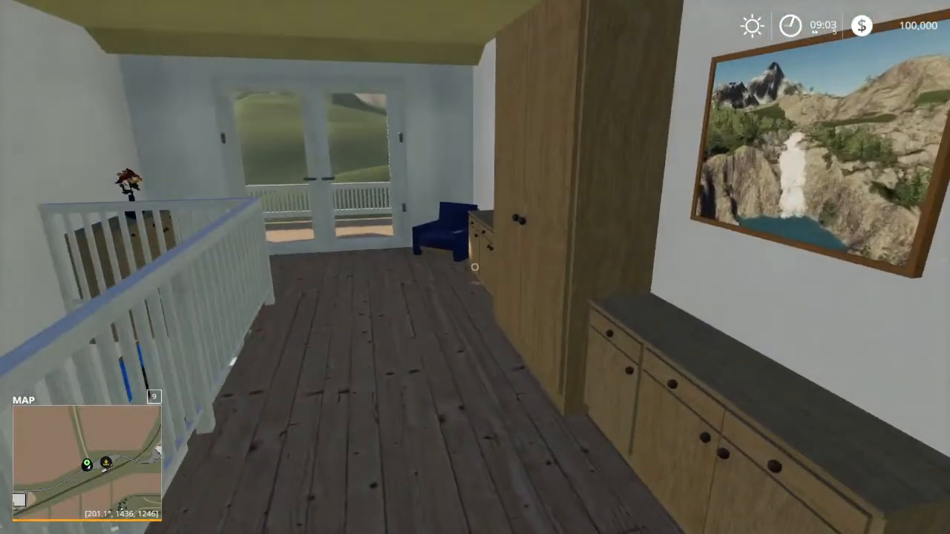
key("w")
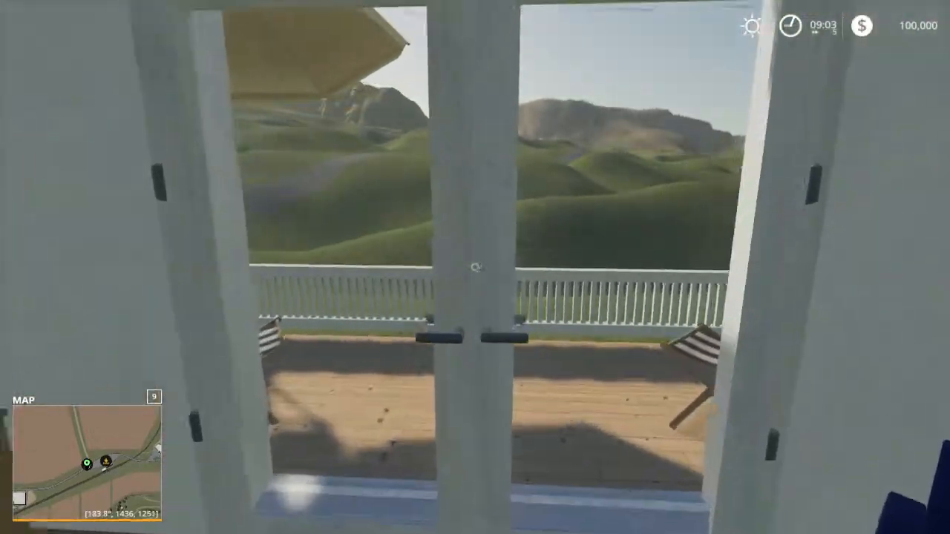
key("s")
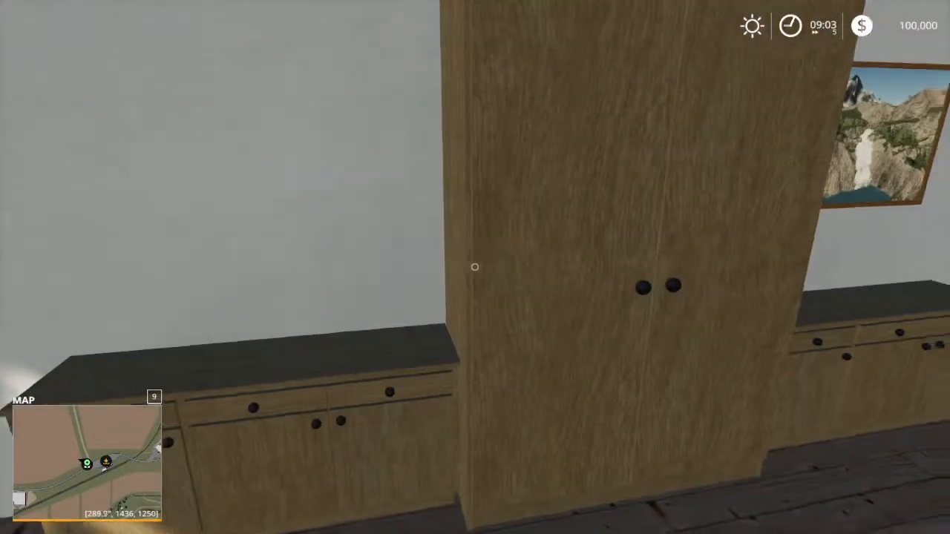
key("w")
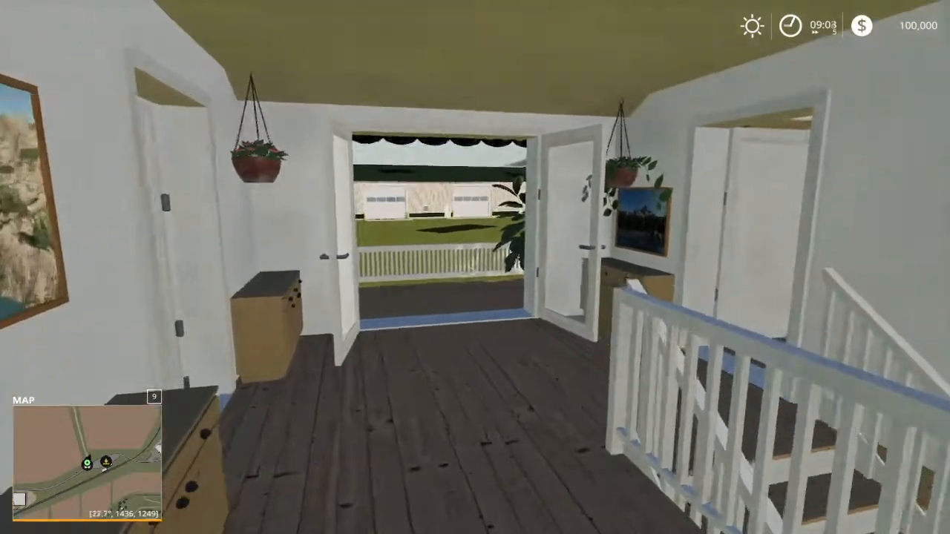
key("w")
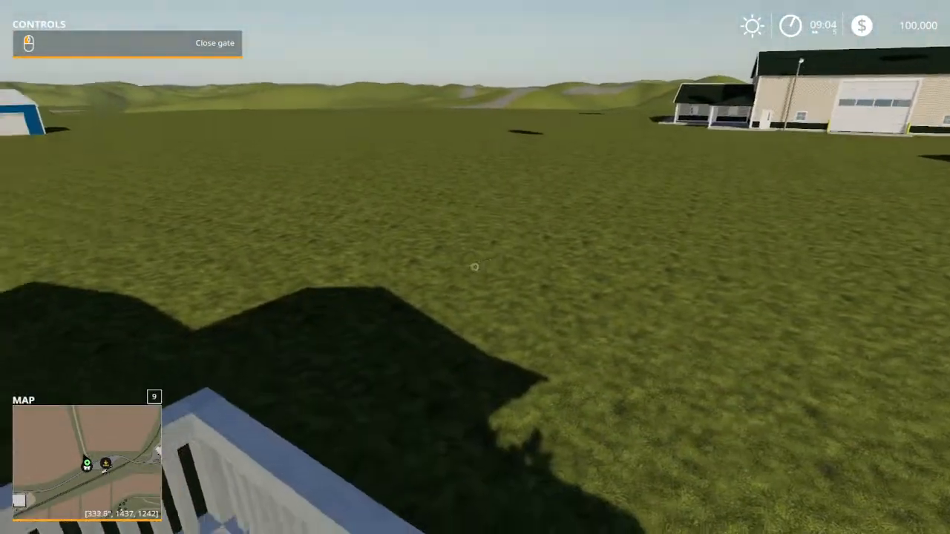